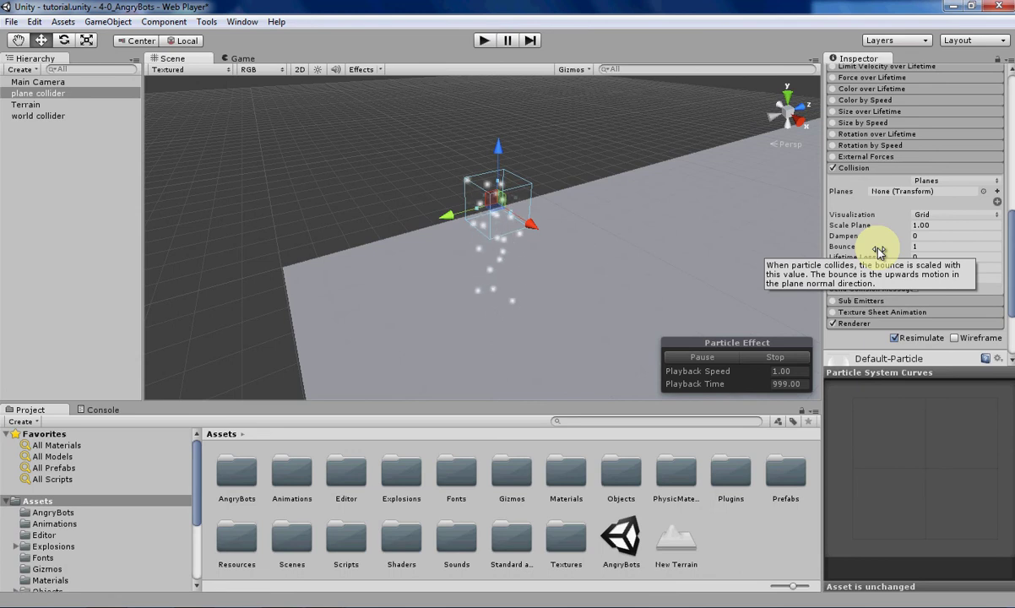
# Zoom and orbit the Scene view around the particle emitter.
pyautogui.scroll(-2, 624, 242)
pyautogui.scroll(3, 584, 243)
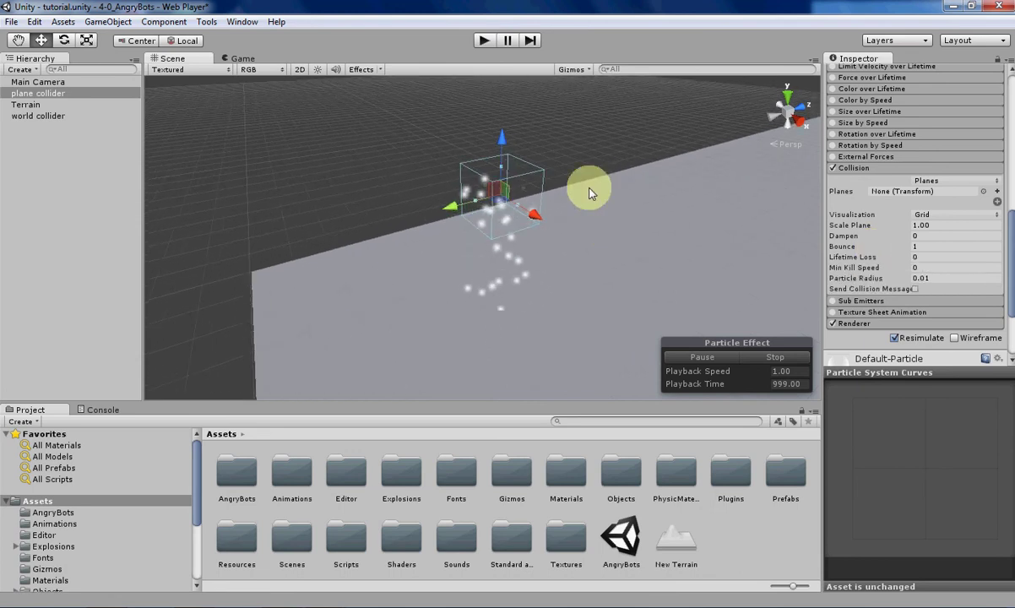
pyautogui.scroll(-2, 574, 253)
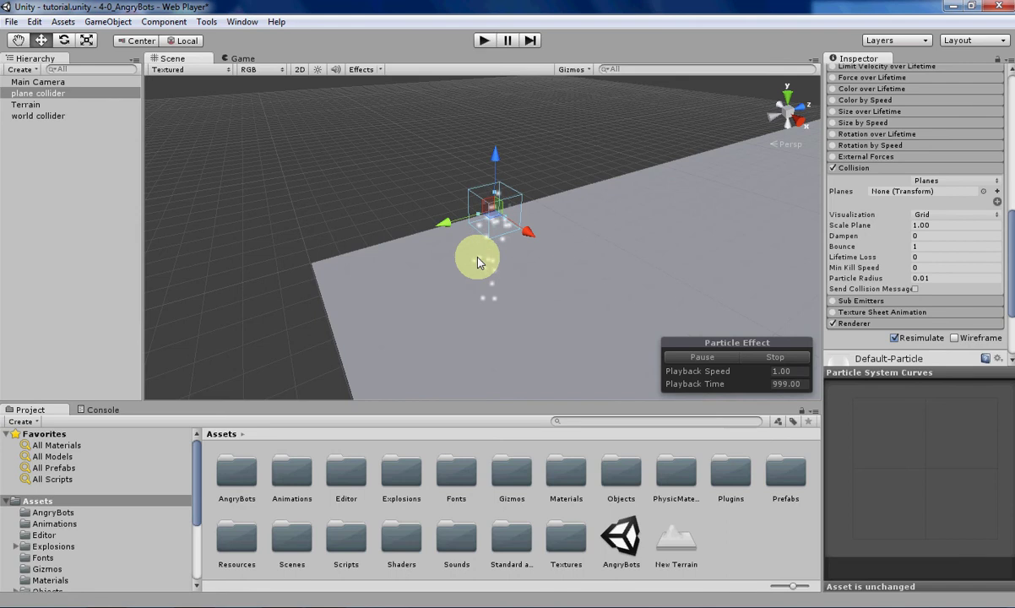
pyautogui.keyDown('alt'); pyautogui.moveTo(435, 268); pyautogui.dragTo(460, 275); pyautogui.keyUp('alt')
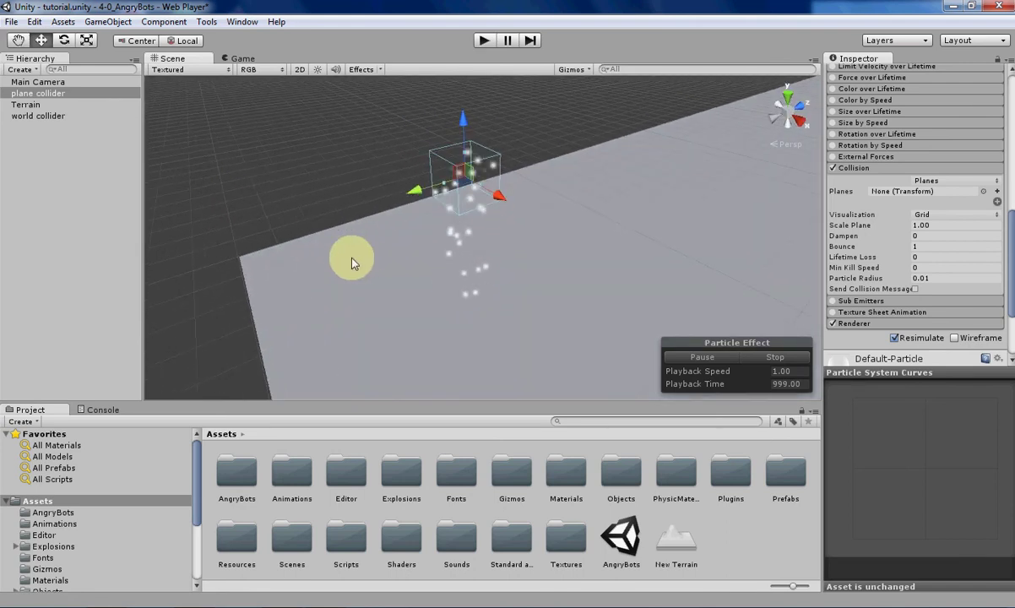
pyautogui.keyDown('alt'); pyautogui.moveTo(558, 241); pyautogui.dragTo(560, 261); pyautogui.keyUp('alt')
pyautogui.scroll(10, 1005, 269)
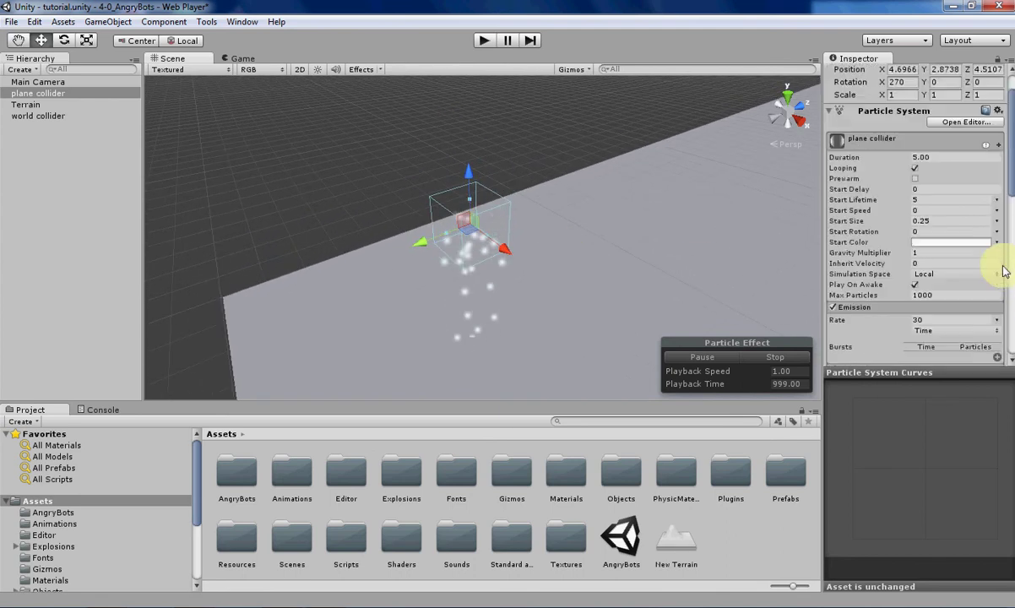
pyautogui.scroll(-2, 992, 268)
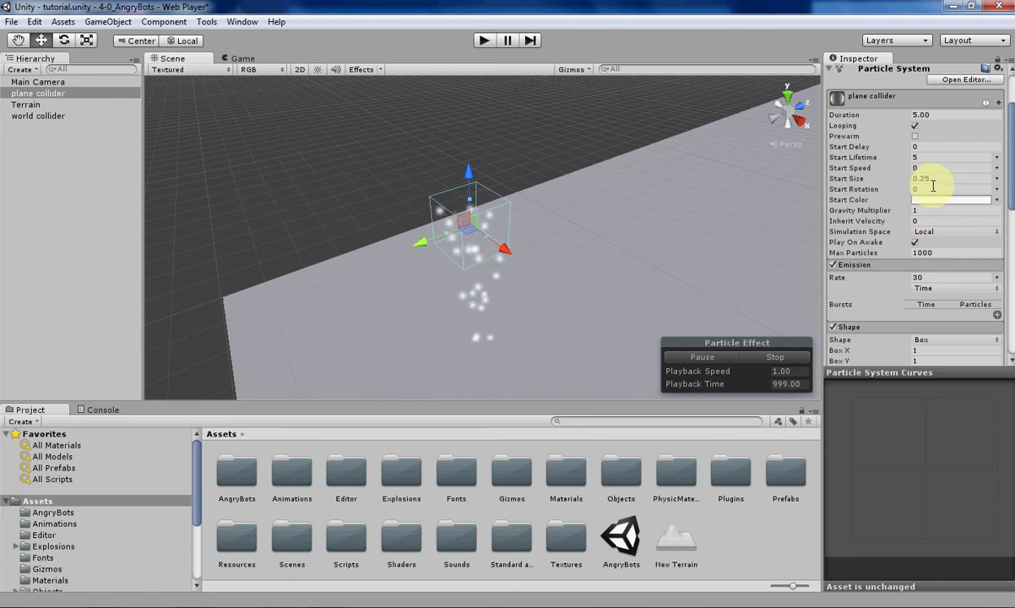
pyautogui.scroll(2, 435, 331)
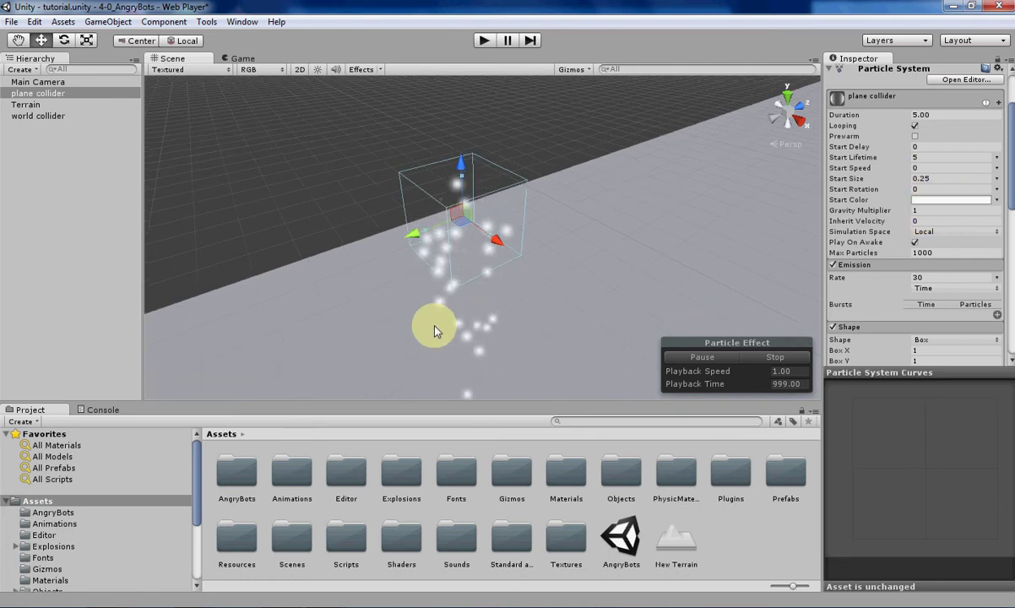
pyautogui.scroll(-2, 435, 331)
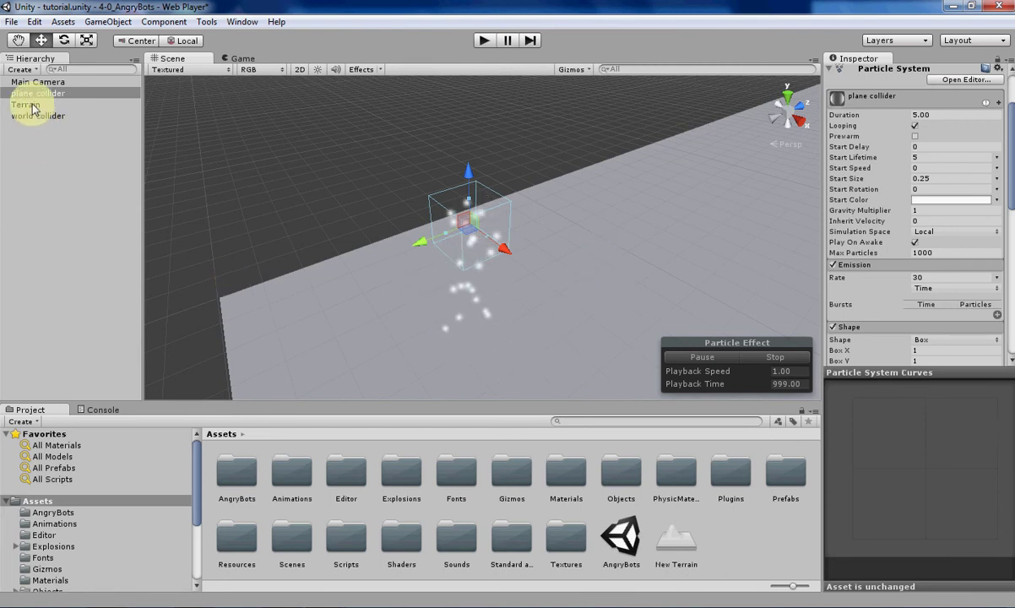
# Frame the Terrain and raise a new bump on its hills with Raise/Lower Terrain.
pyautogui.doubleClick(26, 104)
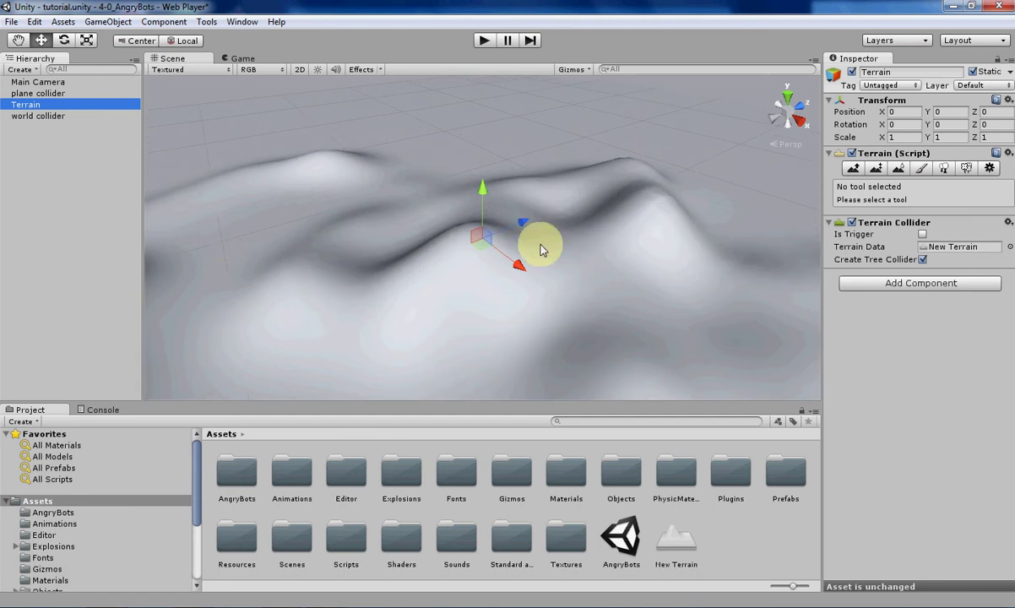
pyautogui.click(108, 21)
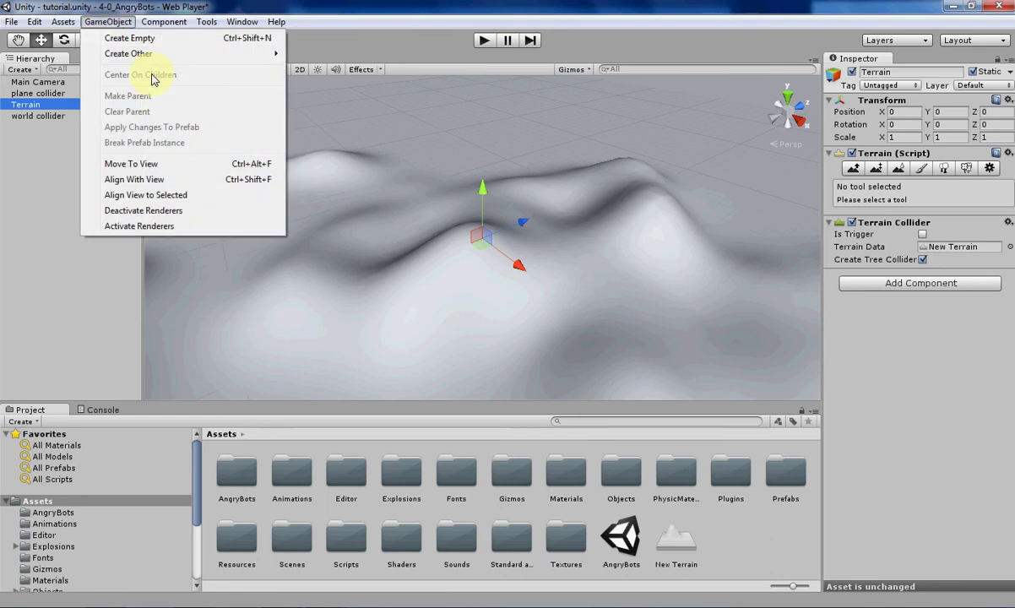
pyautogui.moveTo(127, 57)
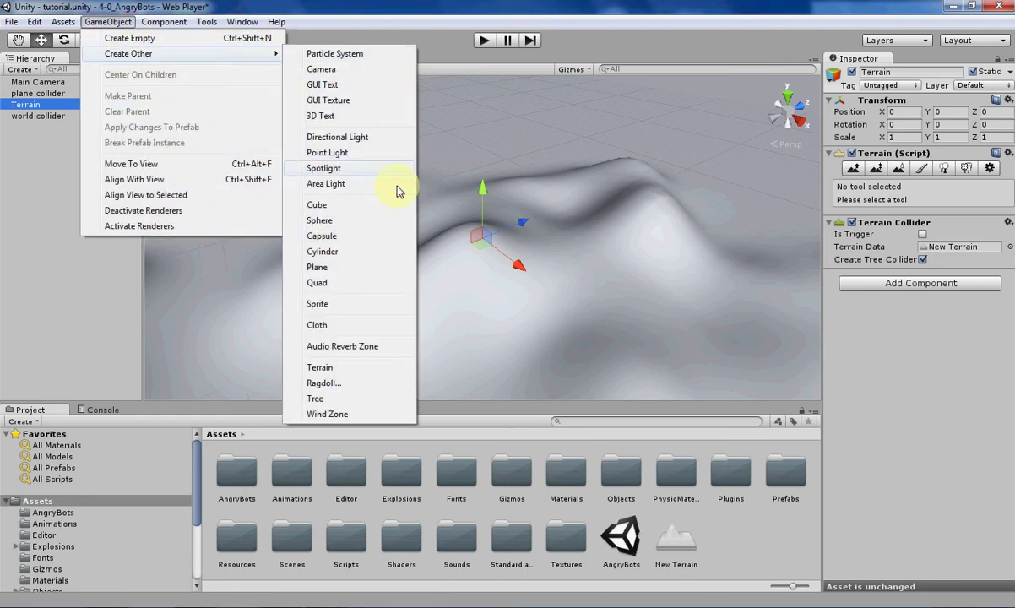
pyautogui.click(319, 7)
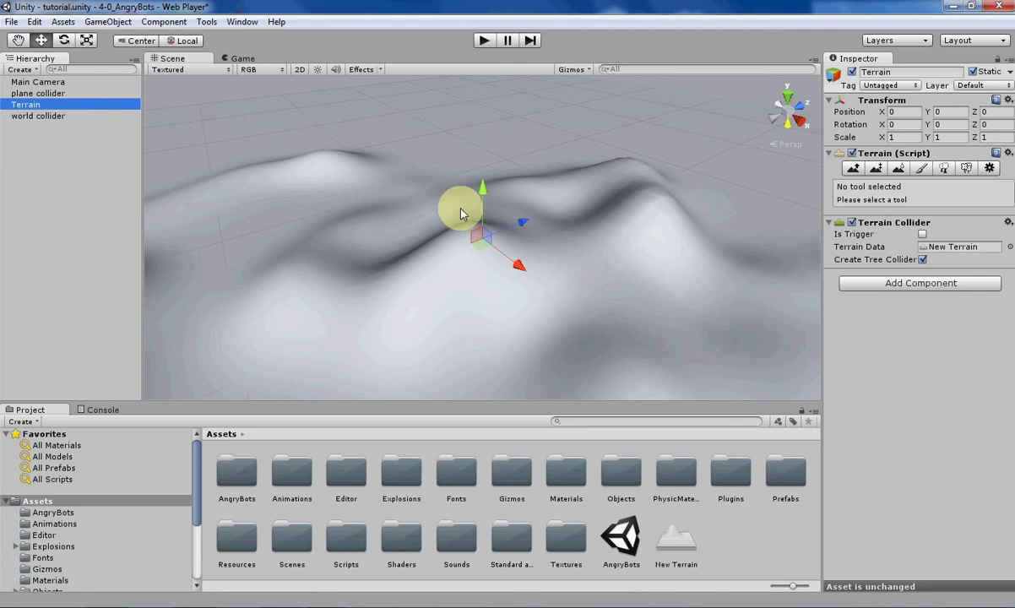
pyautogui.click(853, 168)
pyautogui.click(455, 144)
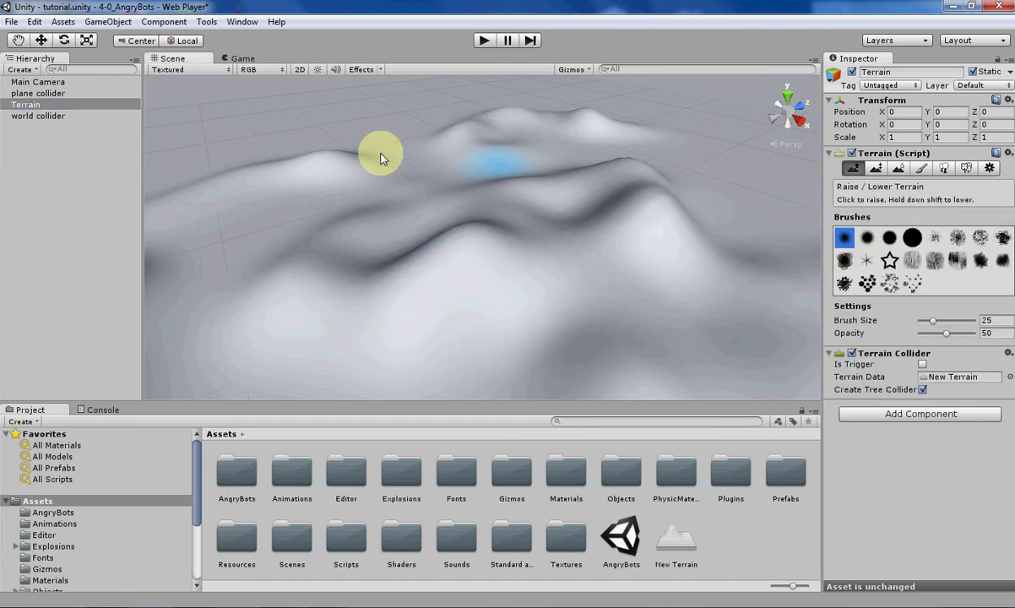
# Frame the plane collider's emitter and scroll the Inspector down to its Collision module.
pyautogui.doubleClick(68, 95)
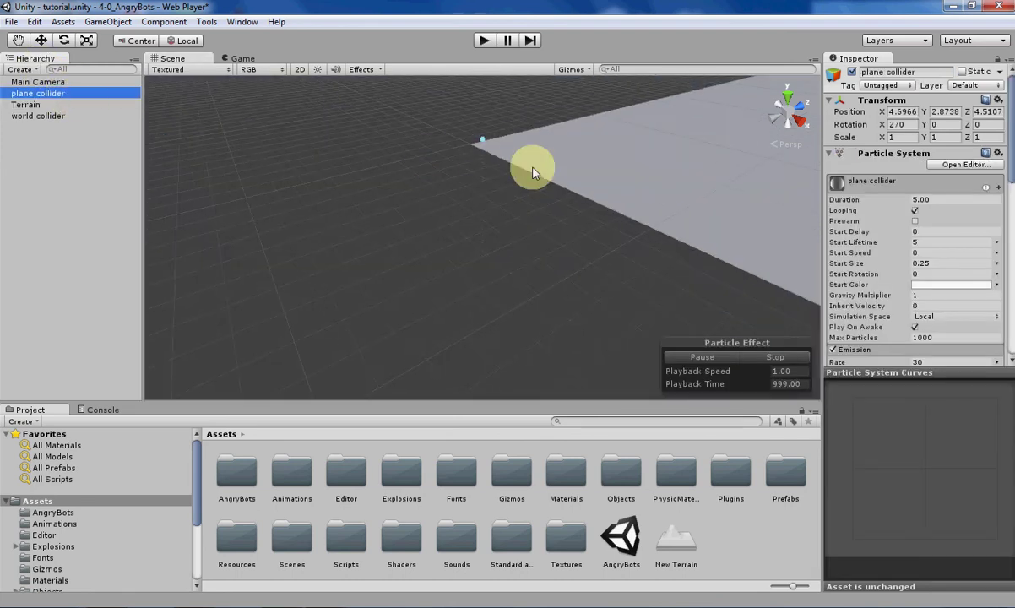
pyautogui.moveTo(550, 163); pyautogui.dragTo(451, 223, button='middle')
pyautogui.scroll(-5, 874, 259)
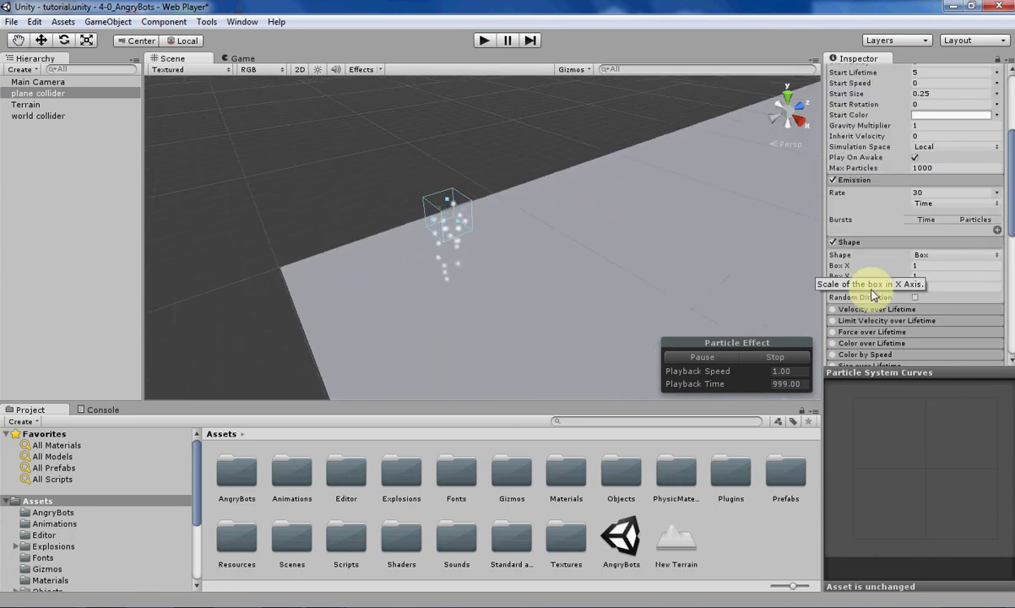
pyautogui.scroll(-6, 929, 253)
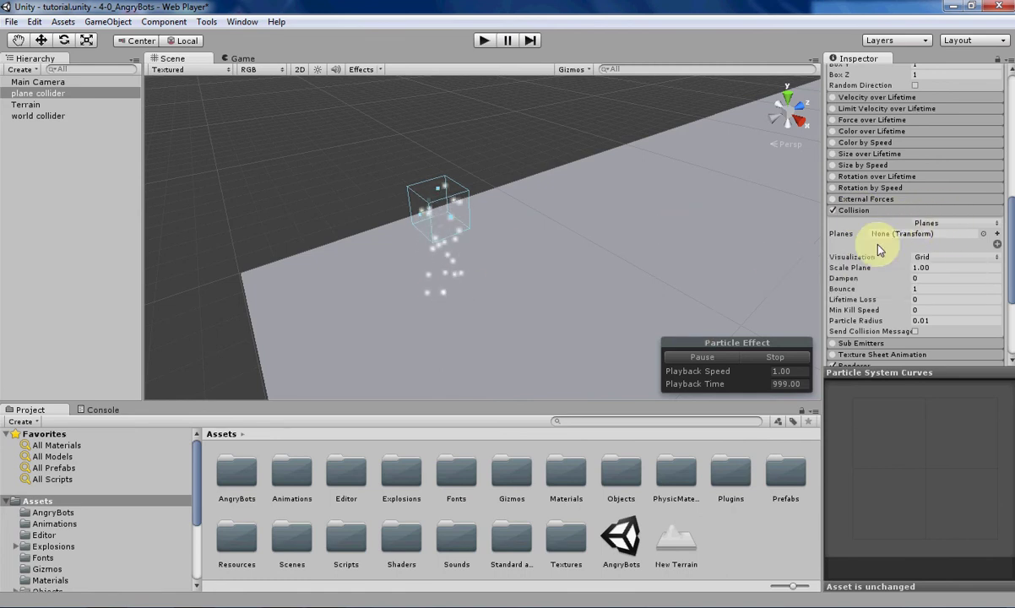
# Pick Terrain in the Planes object picker and pan to see its grid under the particles.
pyautogui.click(990, 223)
pyautogui.click(929, 225)
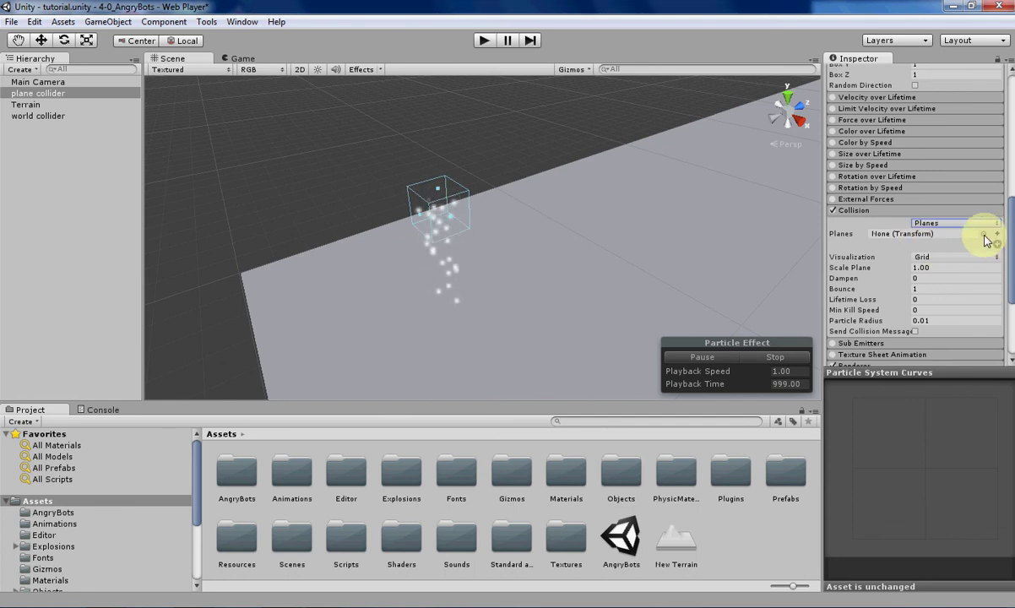
pyautogui.click(984, 236)
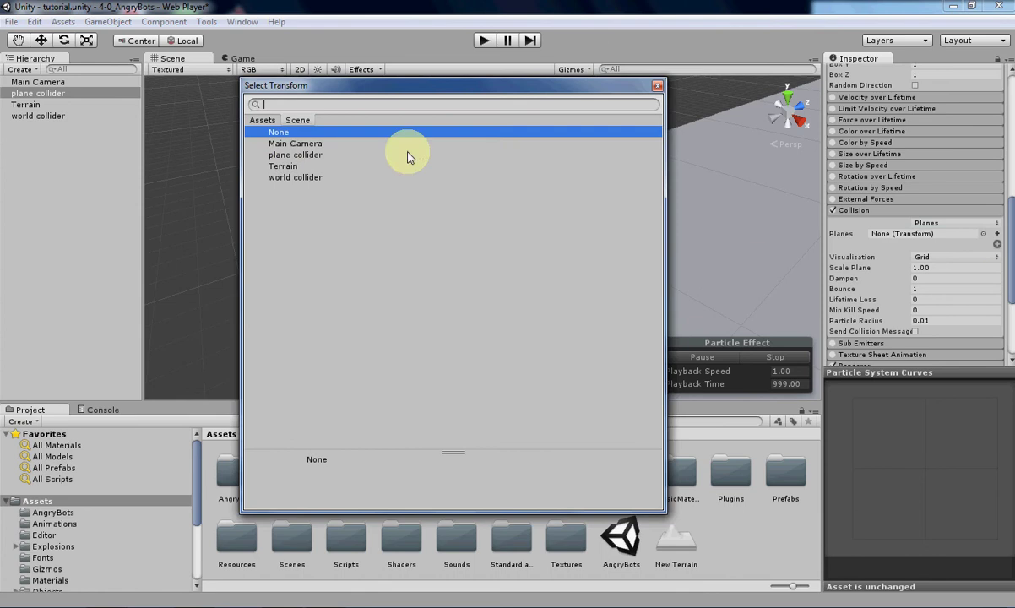
pyautogui.doubleClick(276, 168)
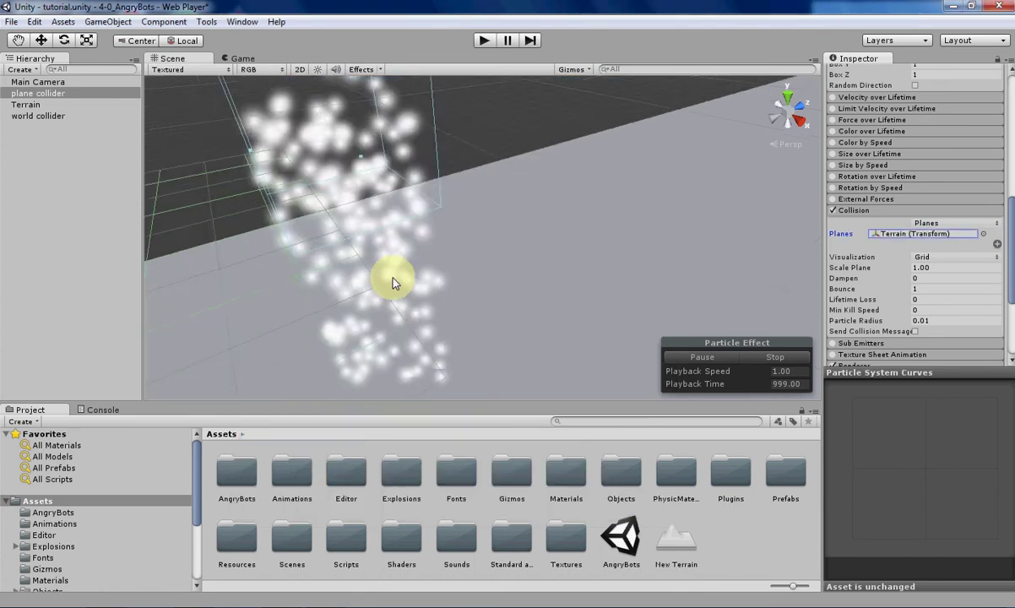
pyautogui.scroll(2, 397, 279)
pyautogui.moveTo(365, 268); pyautogui.dragTo(392, 257, button='middle')
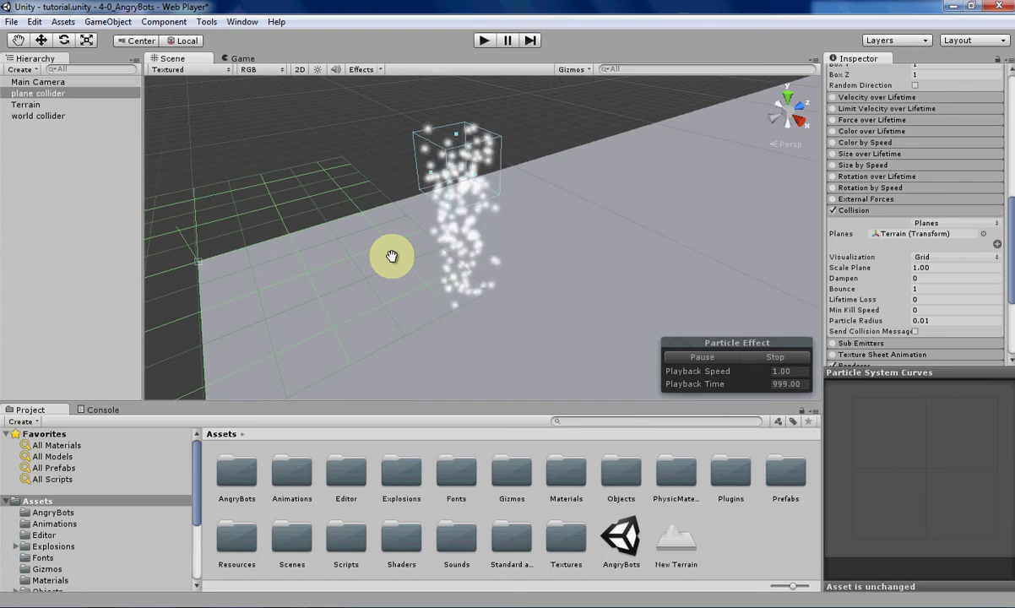
pyautogui.scroll(-5, 471, 196)
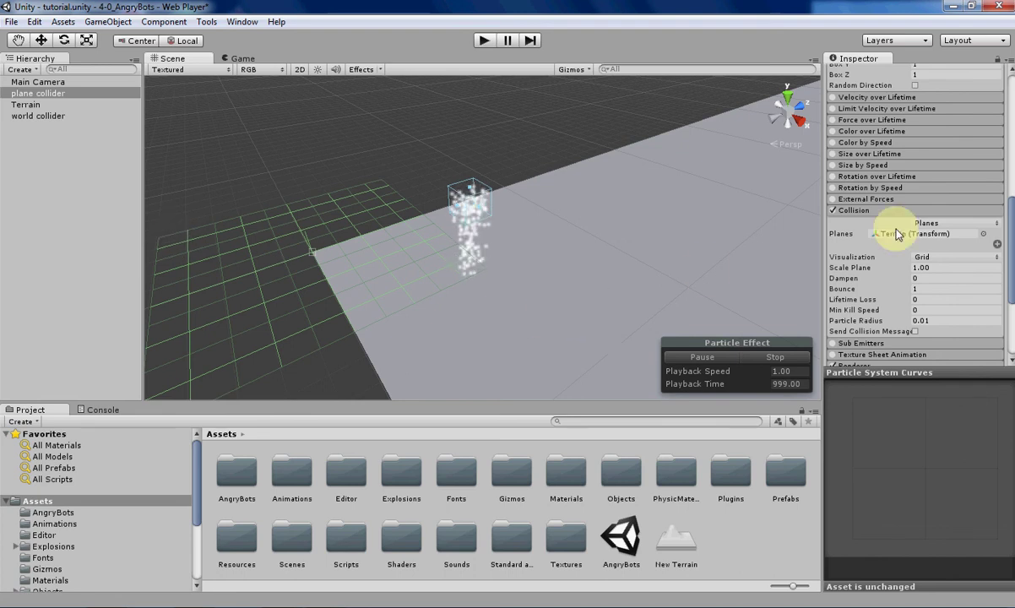
# Try Scale Plane values of 2 and then 1, leaving it at 1.
pyautogui.click(945, 269)
pyautogui.write('2')
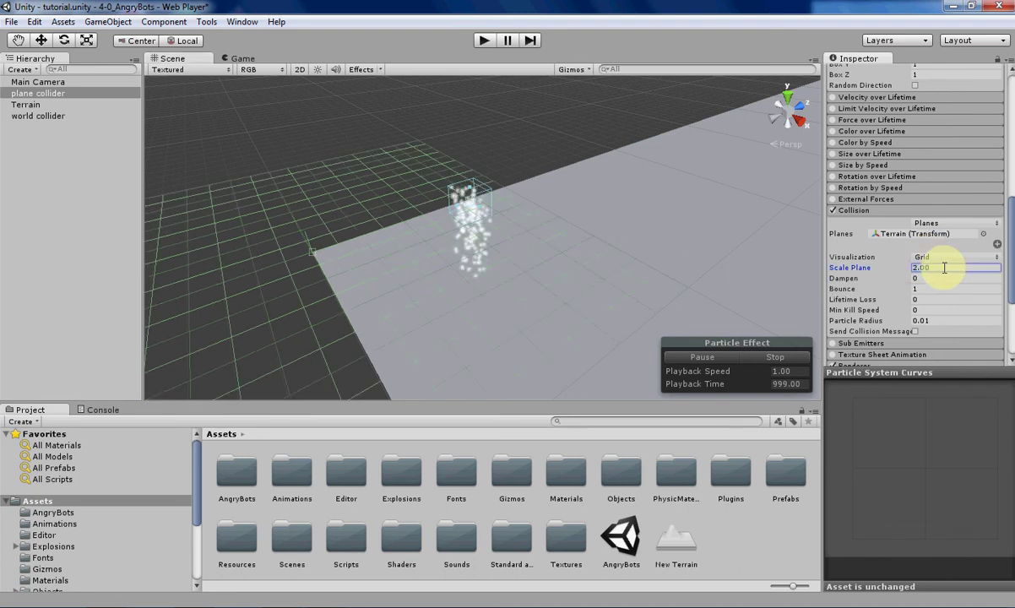
pyautogui.press('BackSpace')
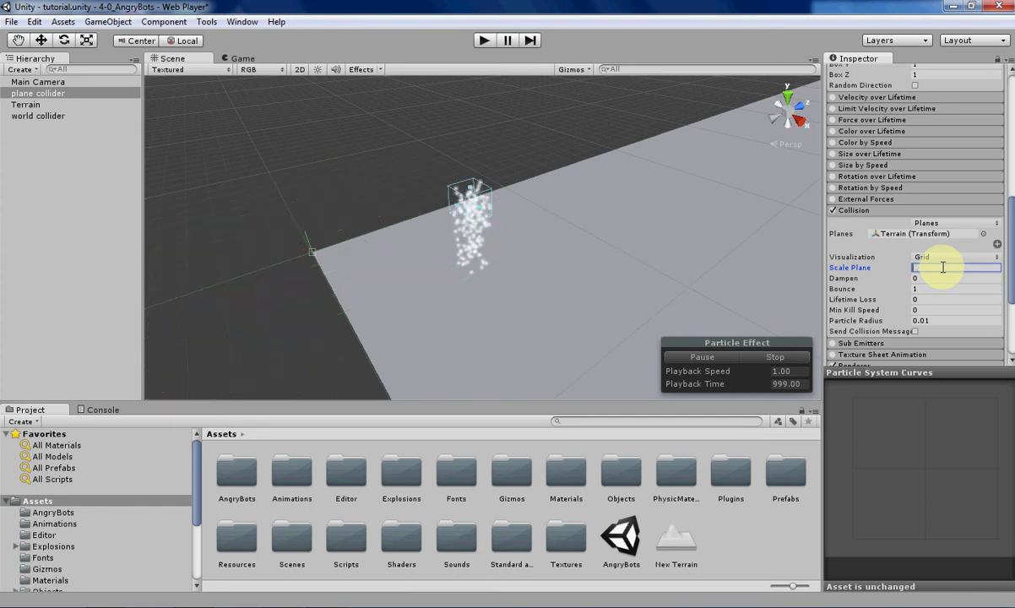
pyautogui.write('1')
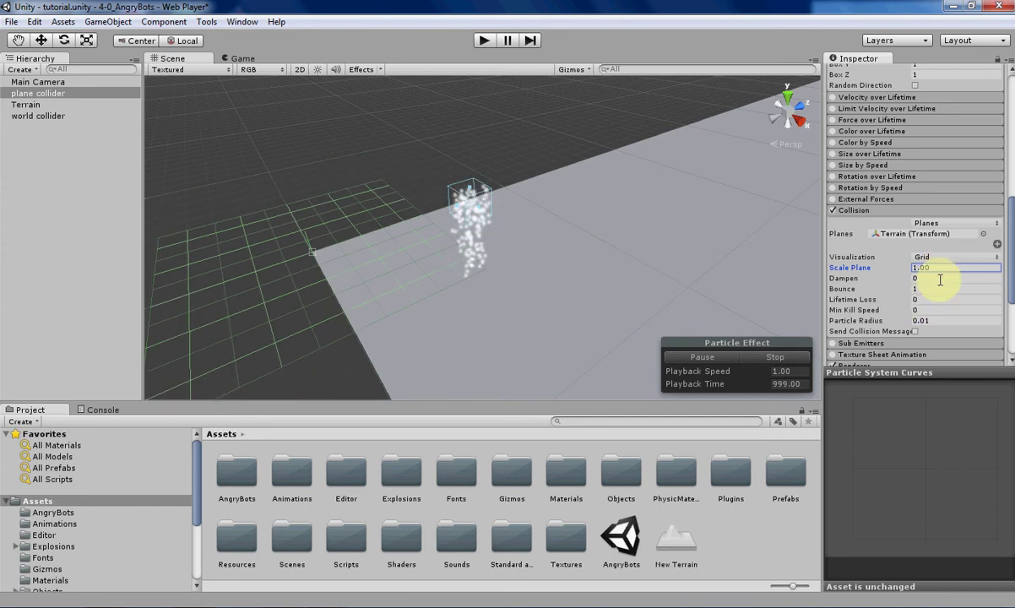
pyautogui.click(843, 280)
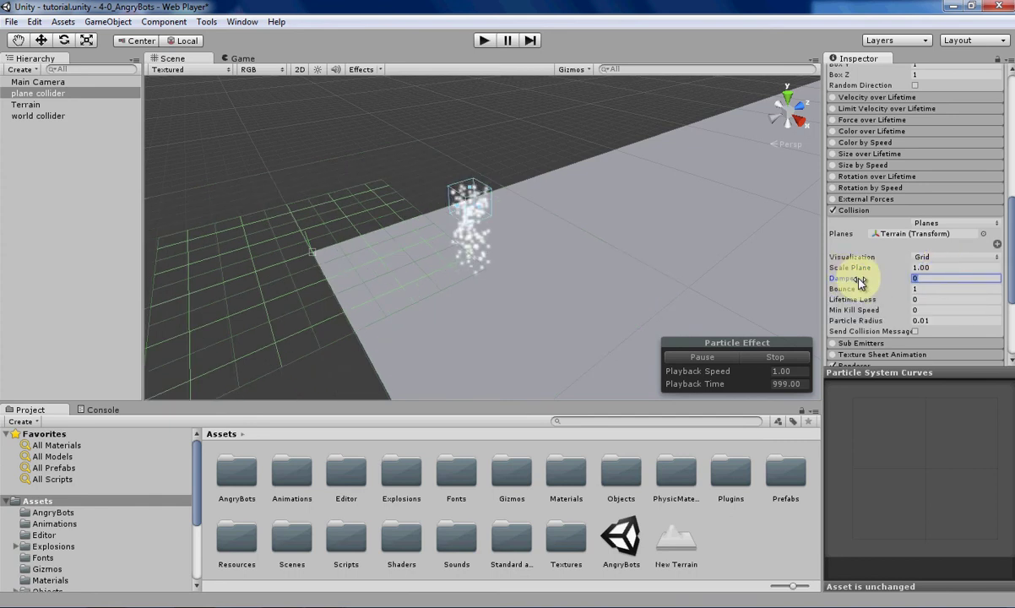
pyautogui.moveTo(858, 281)
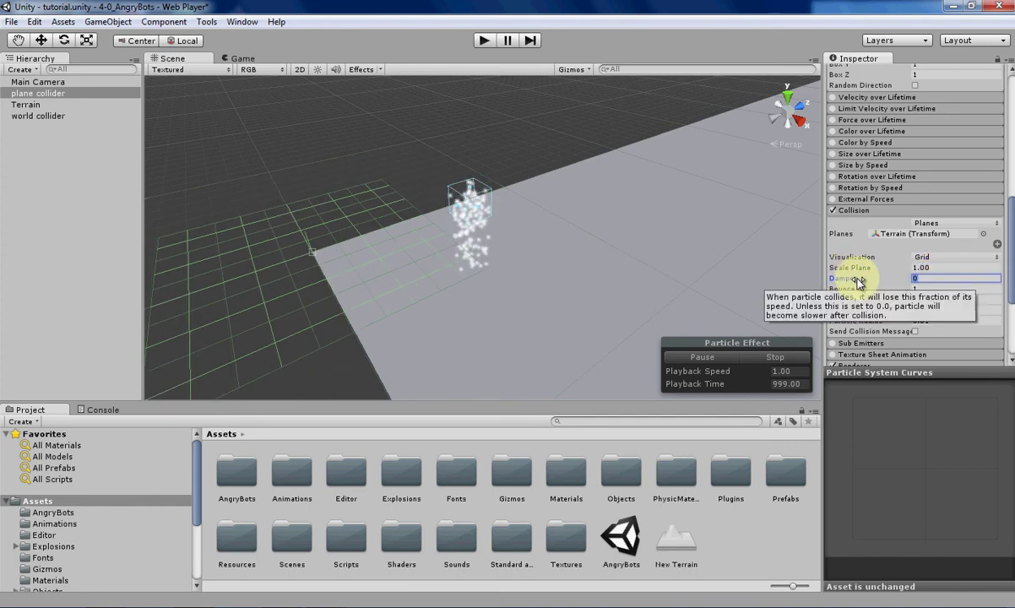
# Preview the plane visualization as Solid, return to Grid, and set Scale Plane to 2.
pyautogui.click(939, 258)
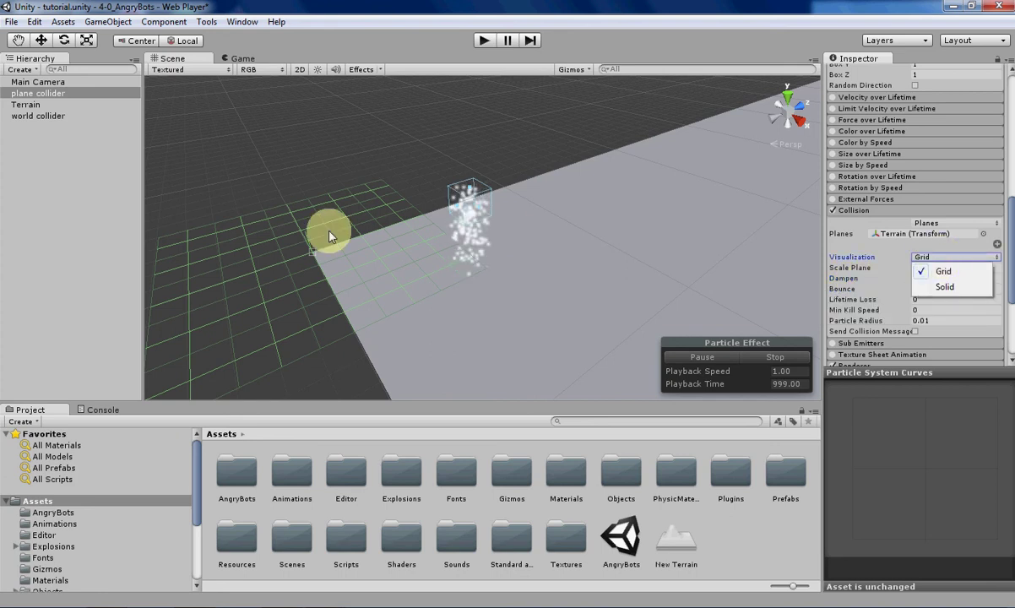
pyautogui.click(949, 288)
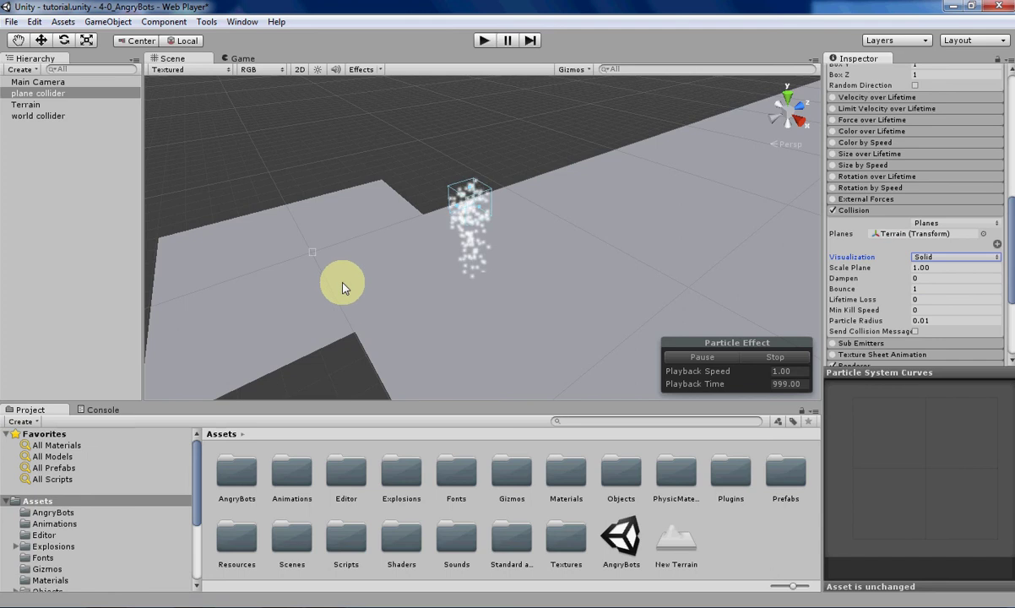
pyautogui.click(965, 258)
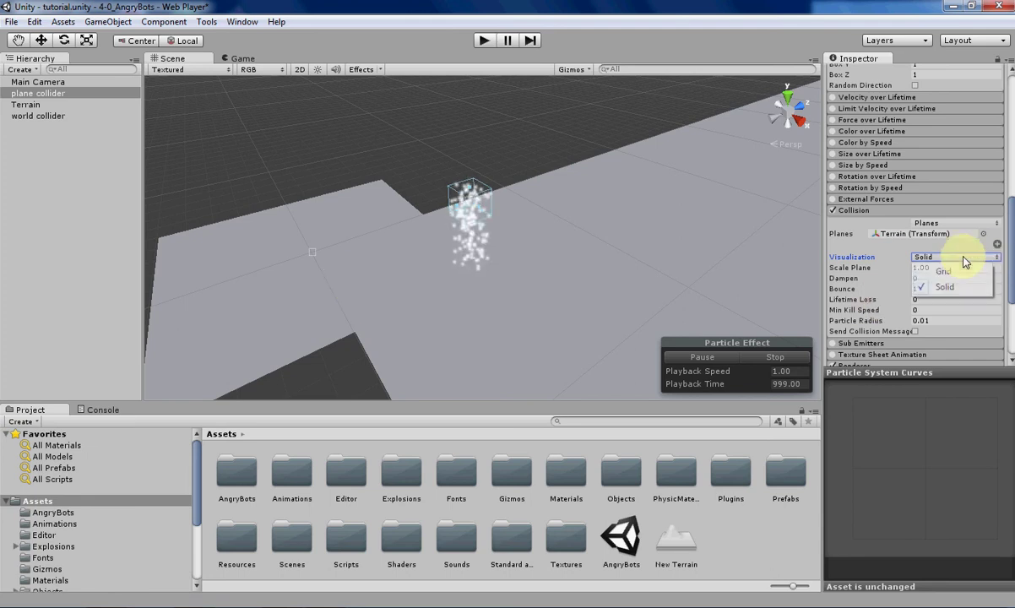
pyautogui.click(947, 271)
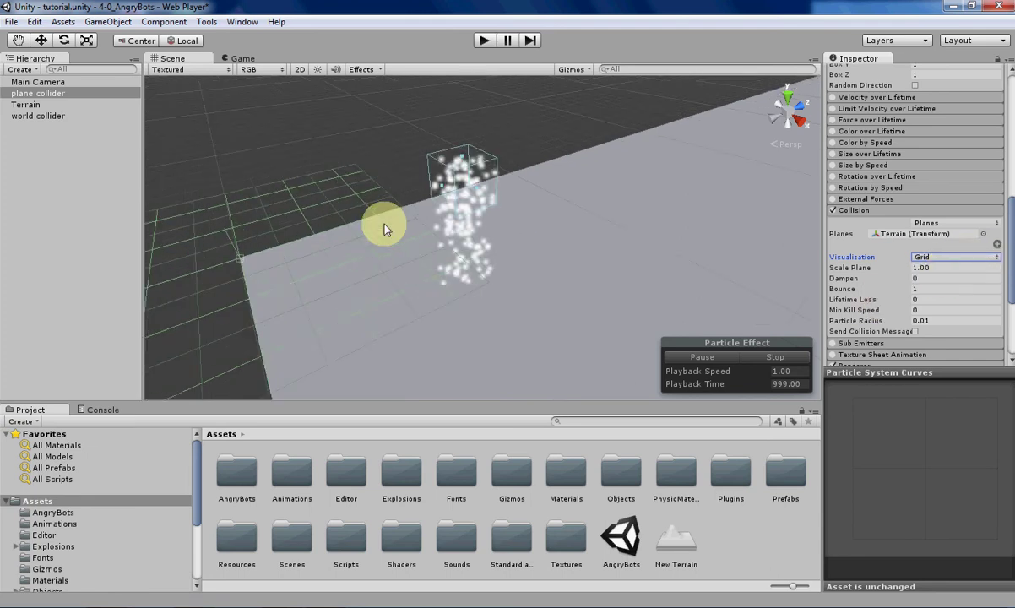
pyautogui.click(936, 267)
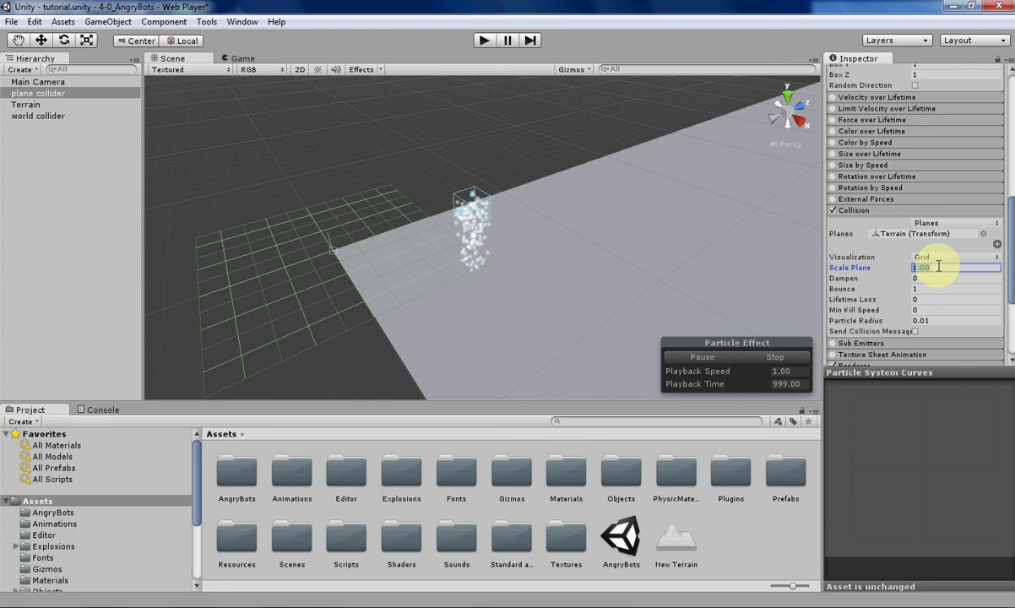
pyautogui.write('2')
pyautogui.press('Return')
pyautogui.keyDown('alt'); pyautogui.moveTo(673, 290); pyautogui.dragTo(392, 291); pyautogui.keyUp('alt')
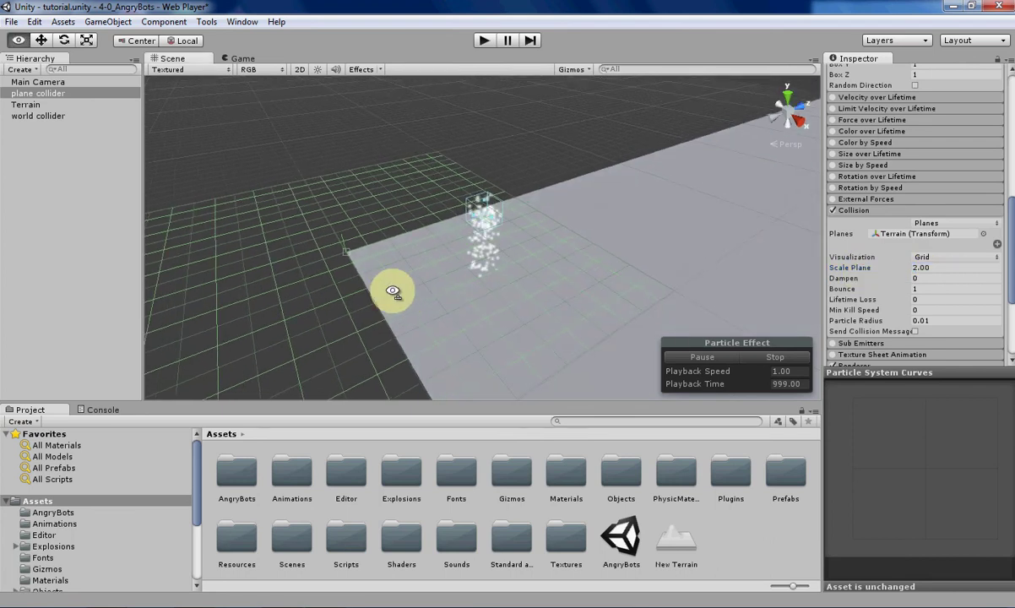
pyautogui.click(933, 278)
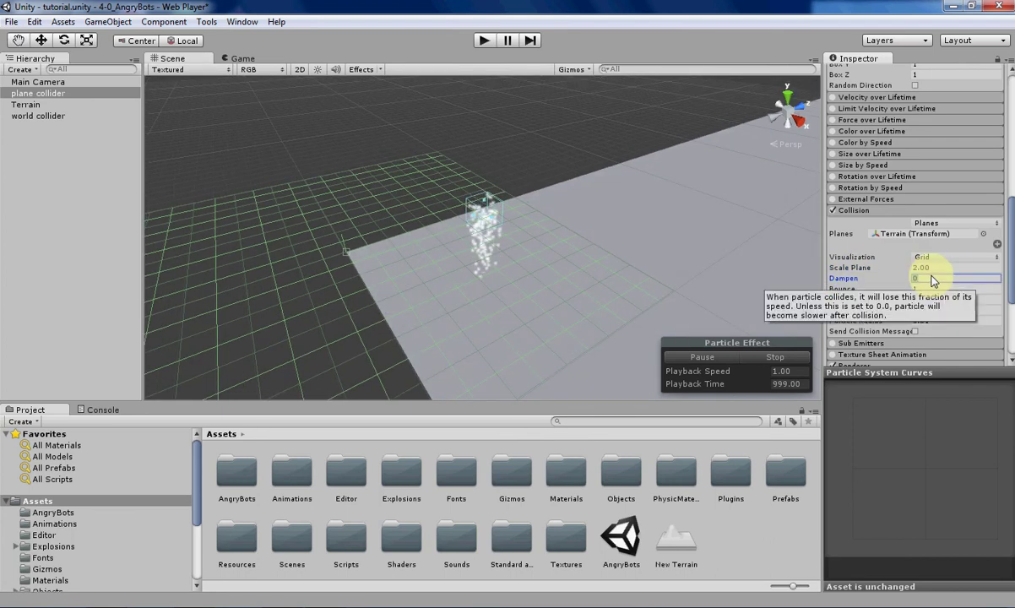
pyautogui.moveTo(855, 281)
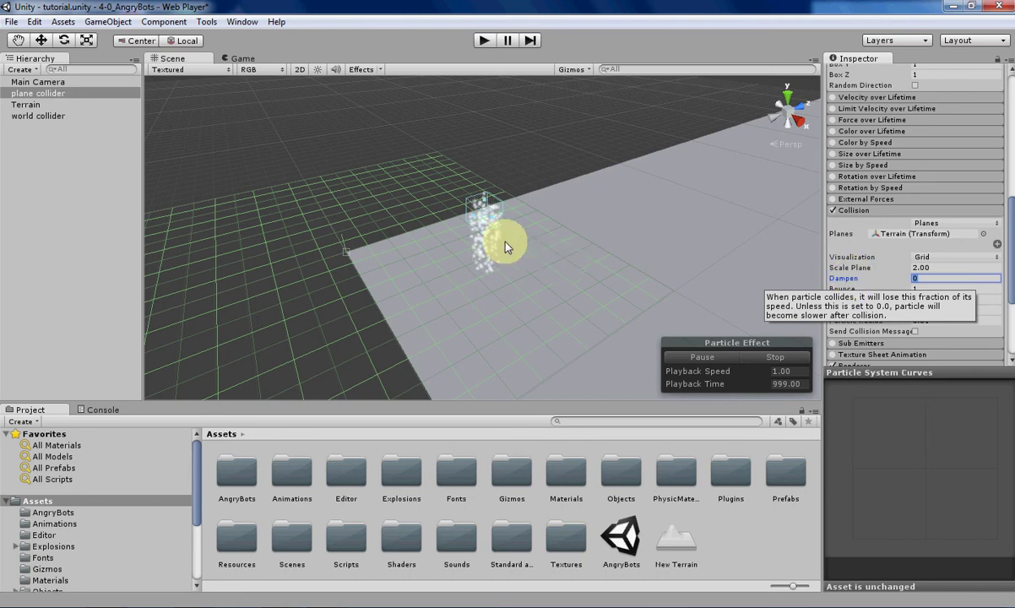
pyautogui.keyDown('alt'); pyautogui.moveTo(505, 246); pyautogui.dragTo(490, 286); pyautogui.keyUp('alt')
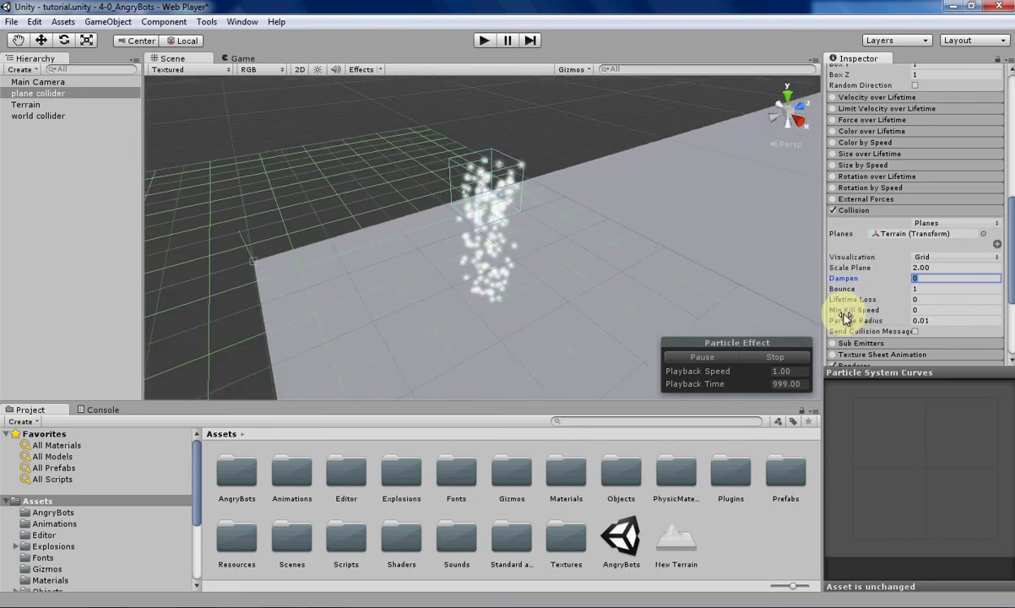
pyautogui.moveTo(849, 287)
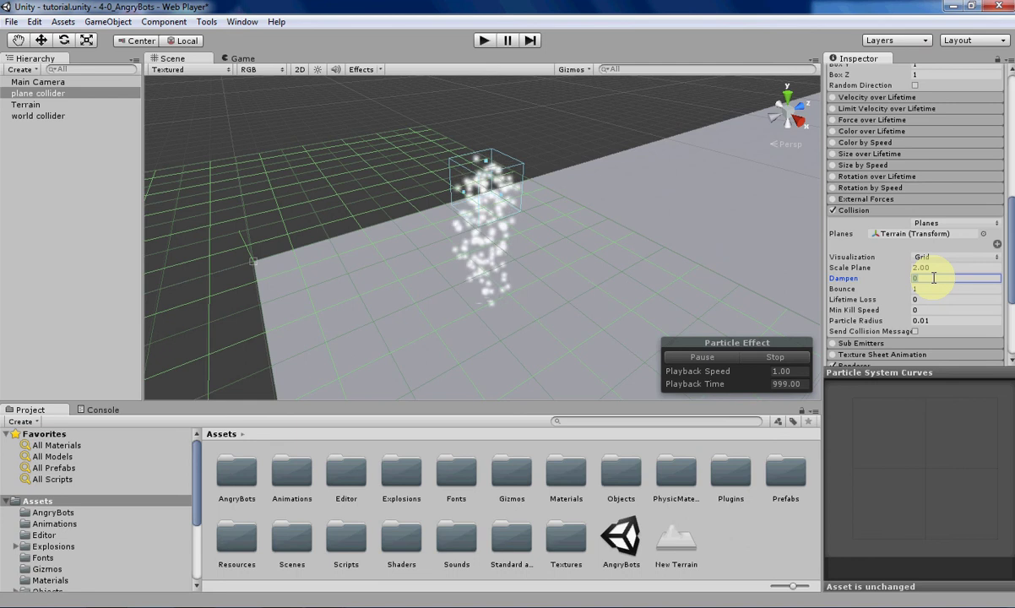
pyautogui.write('0.5')
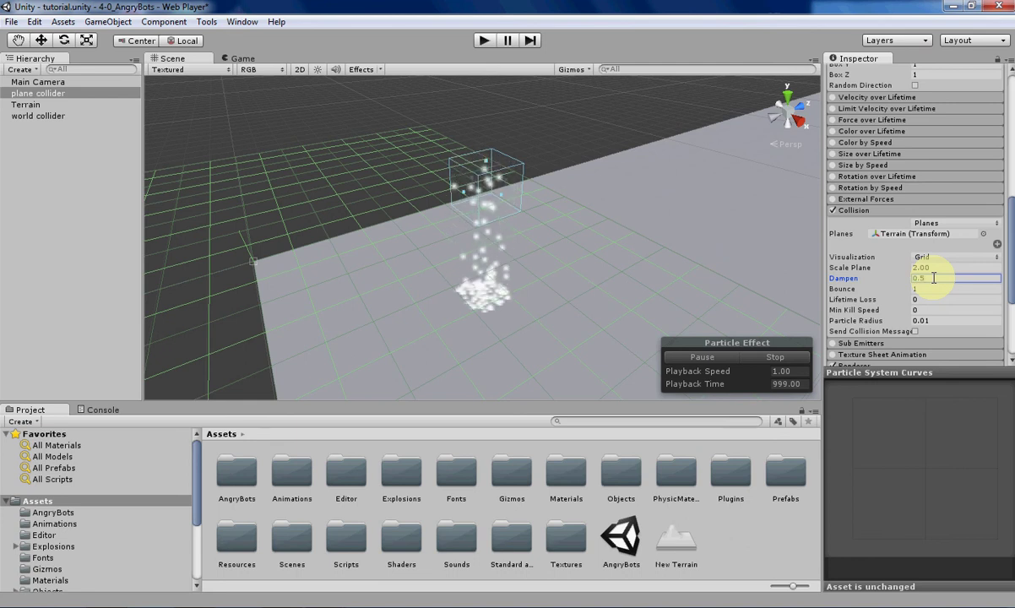
pyautogui.scroll(5, 503, 283)
pyautogui.scroll(-4, 503, 283)
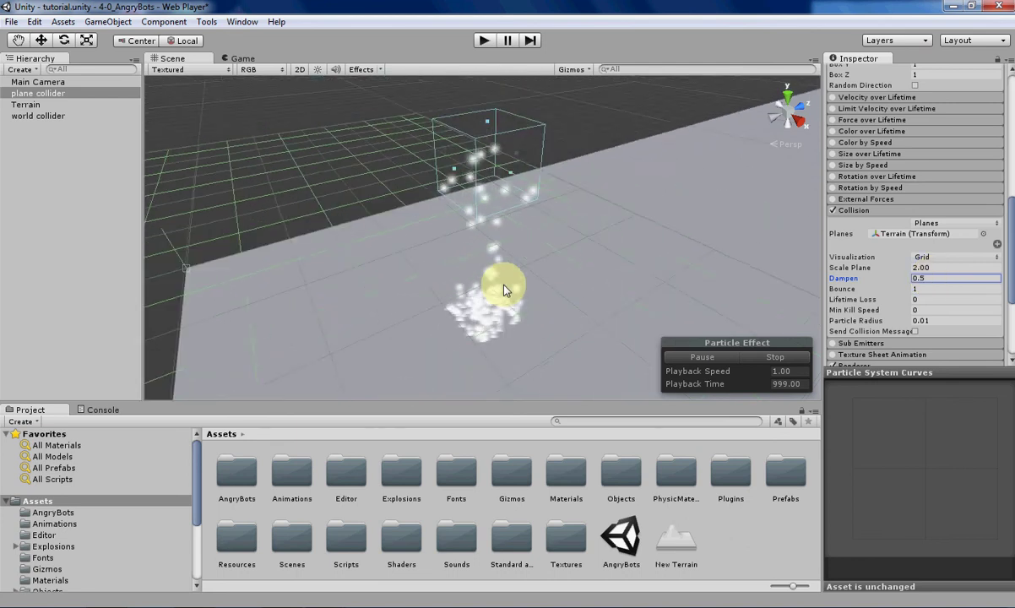
pyautogui.scroll(1, 503, 287)
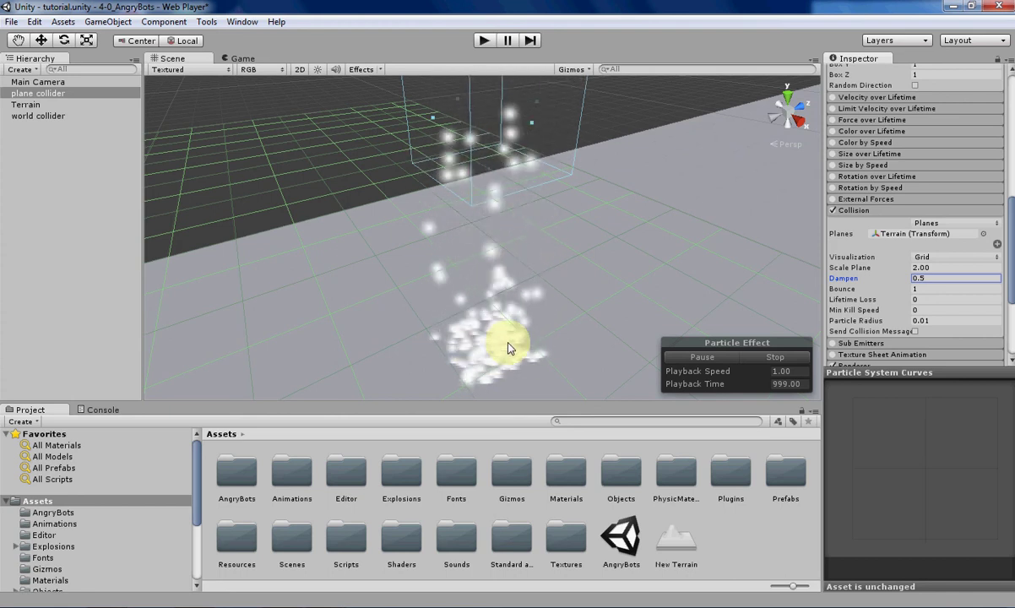
pyautogui.scroll(-3, 475, 278)
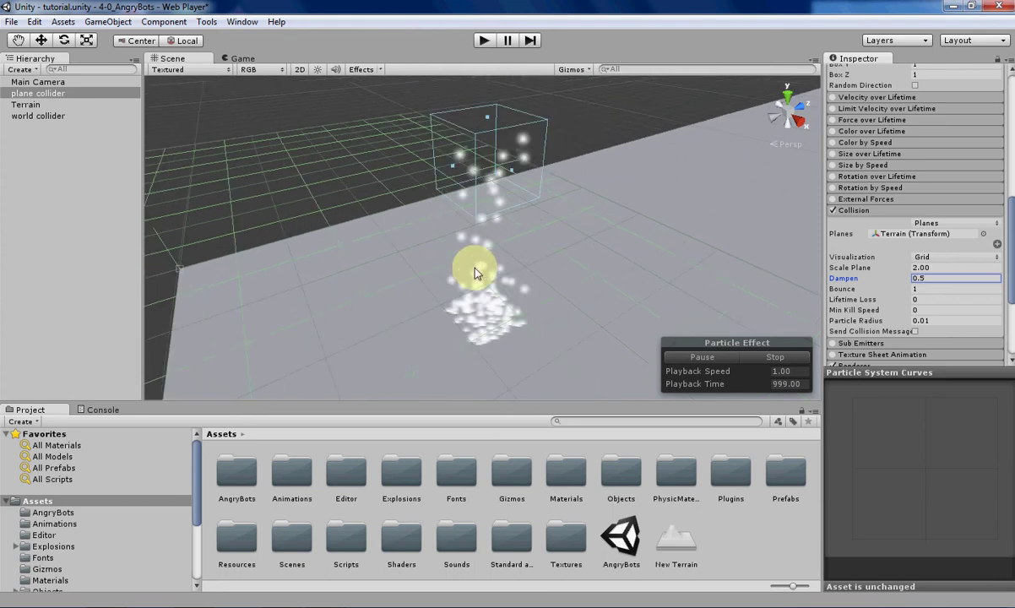
pyautogui.click(936, 279)
pyautogui.write('0')
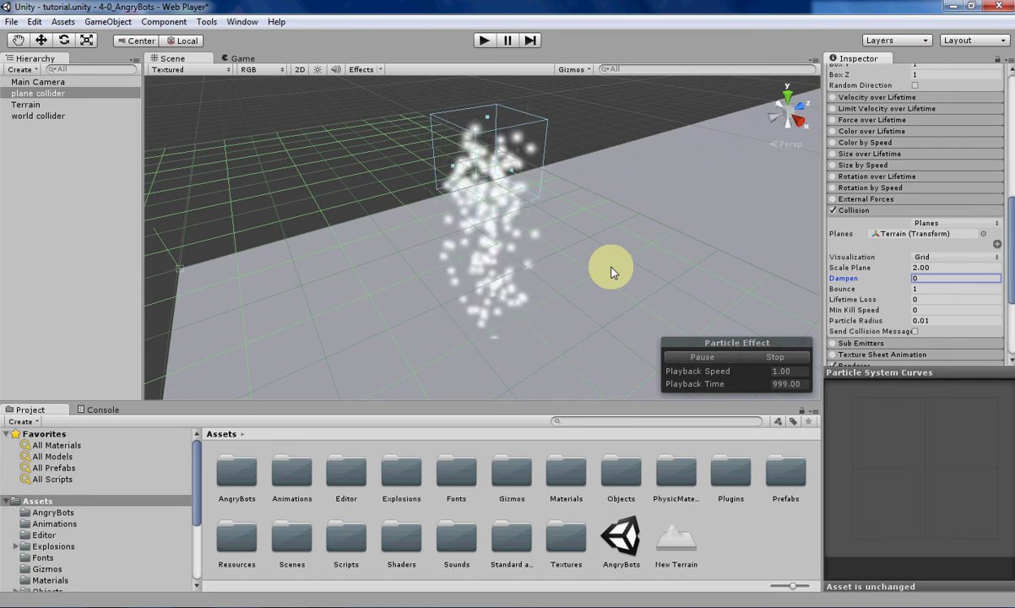
pyautogui.click(914, 290)
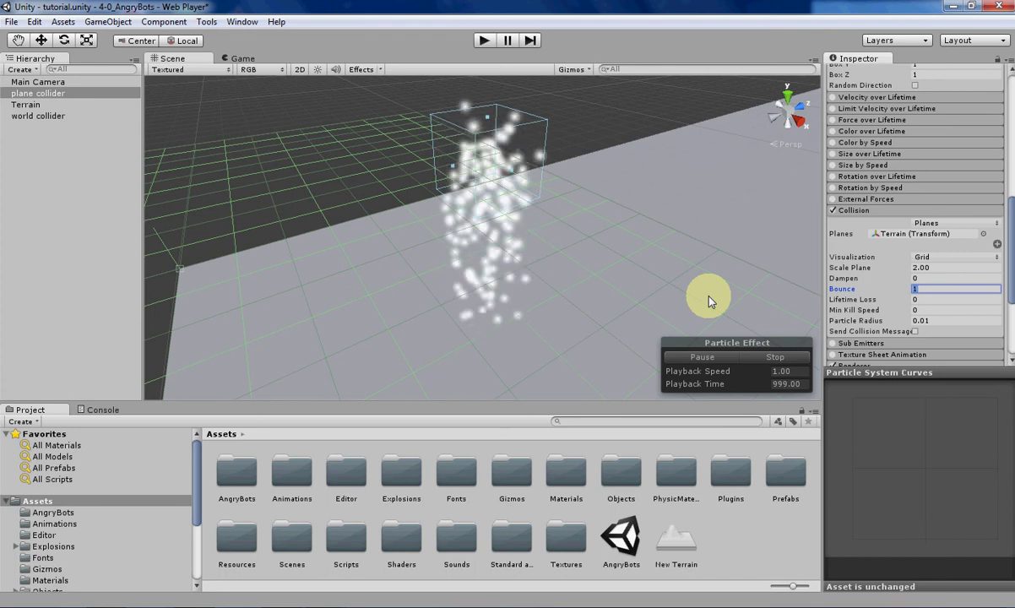
pyautogui.click(943, 288)
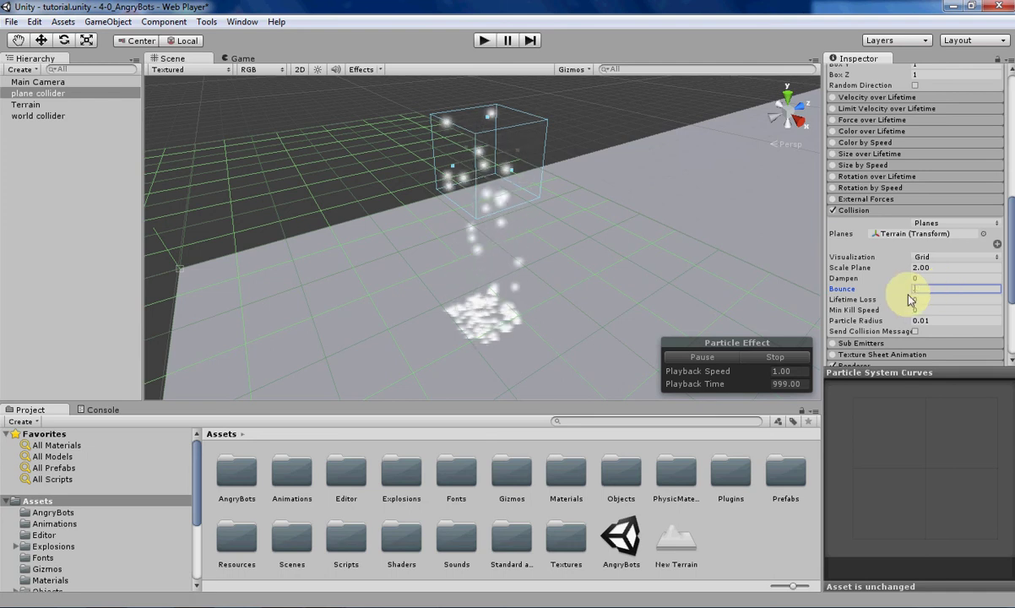
pyautogui.write('0.8')
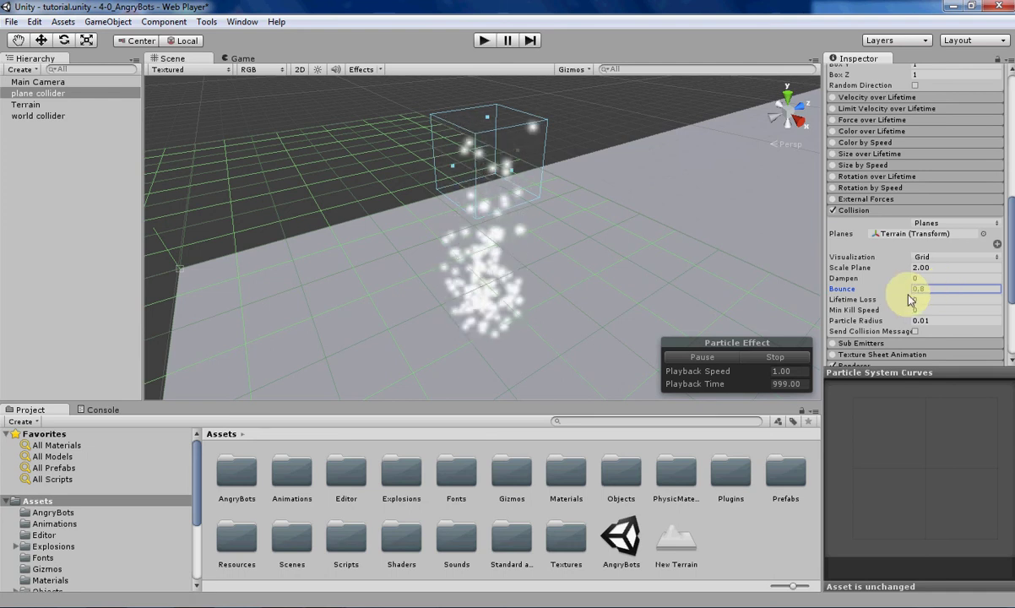
pyautogui.click(950, 290)
pyautogui.write('0')
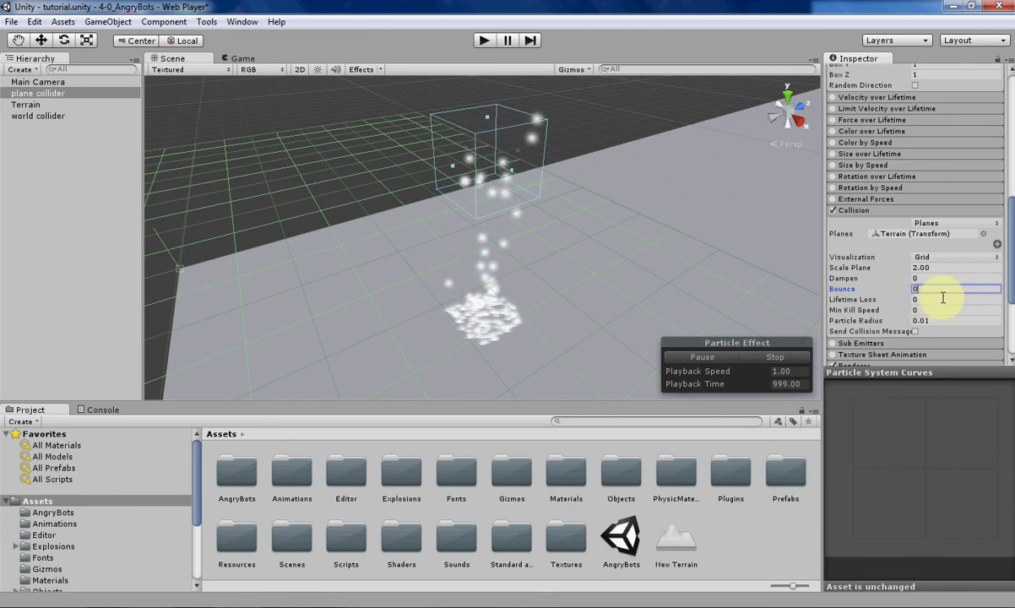
pyautogui.write('1')
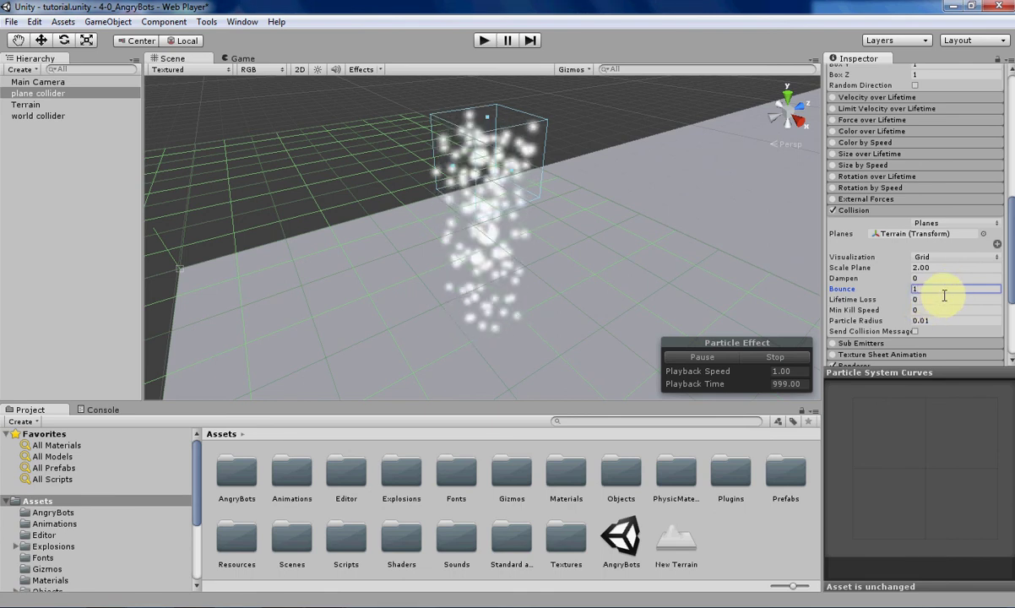
pyautogui.click(932, 299)
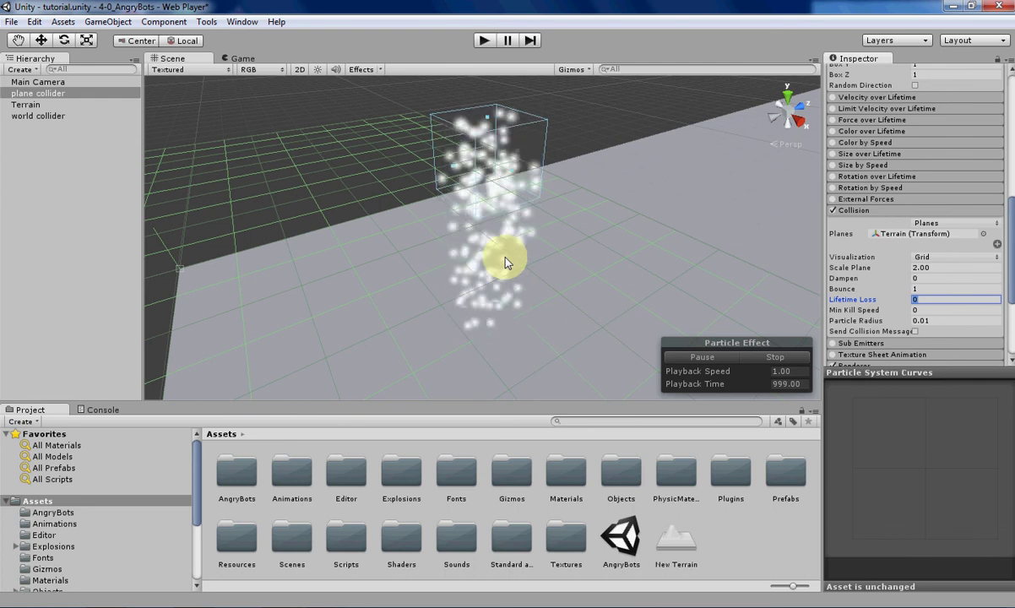
pyautogui.write('.5')
pyautogui.moveTo(835, 230)
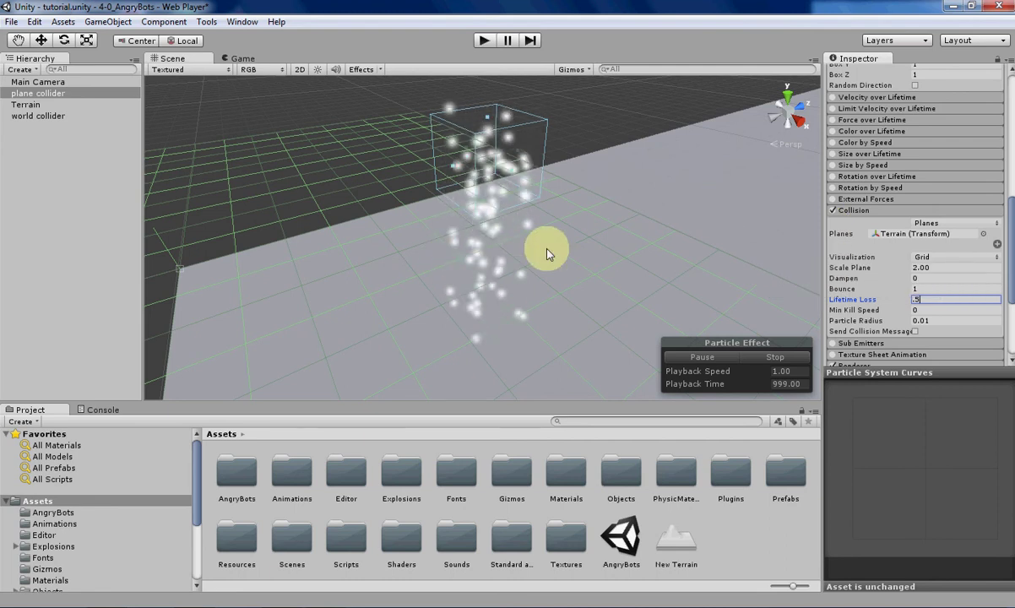
pyautogui.keyDown('alt'); pyautogui.moveTo(503, 262); pyautogui.dragTo(549, 262); pyautogui.keyUp('alt')
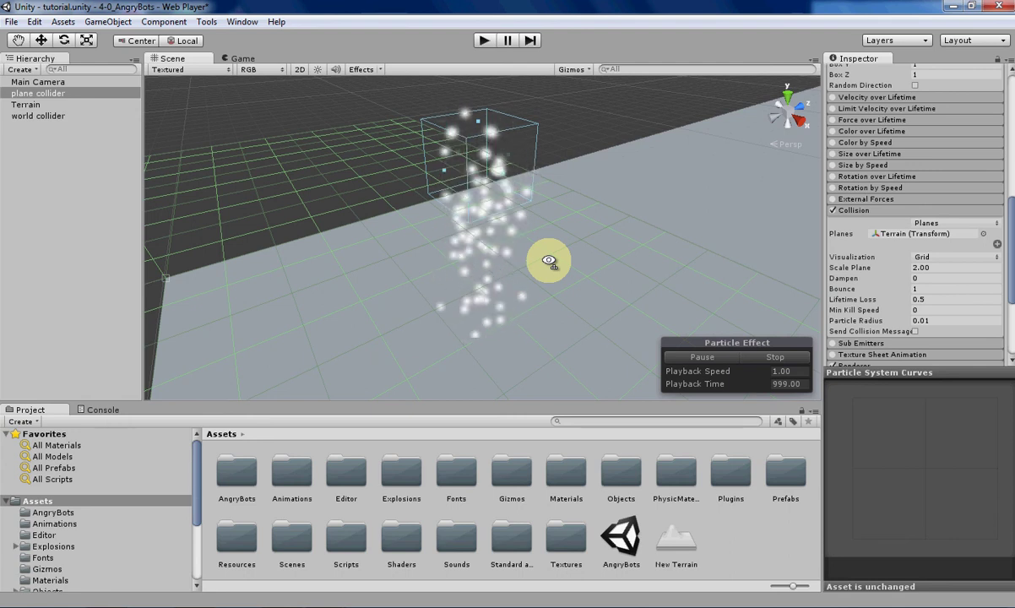
pyautogui.click(958, 301)
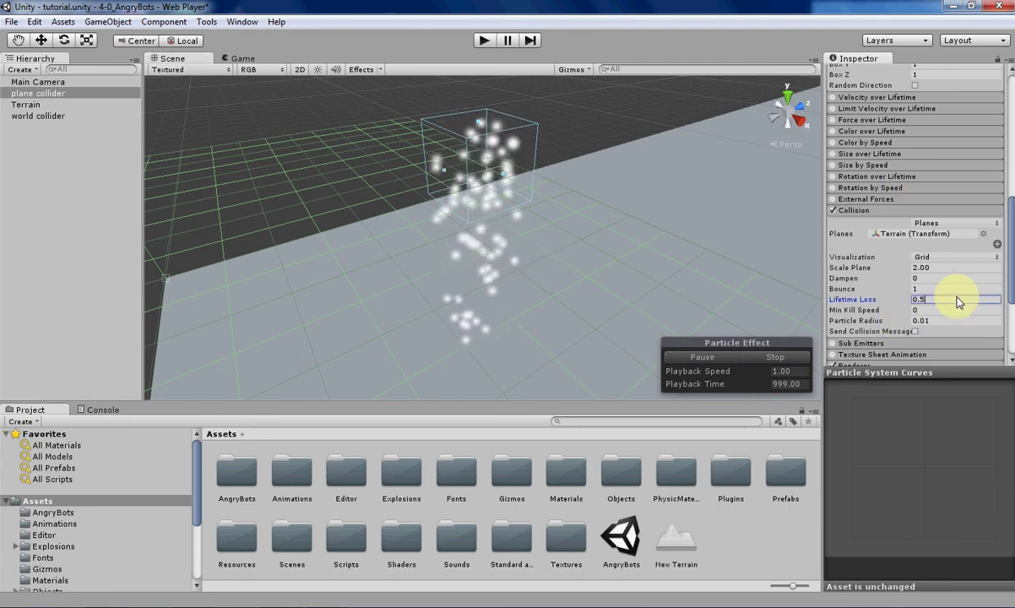
pyautogui.press('BackSpace')
pyautogui.press('BackSpace')
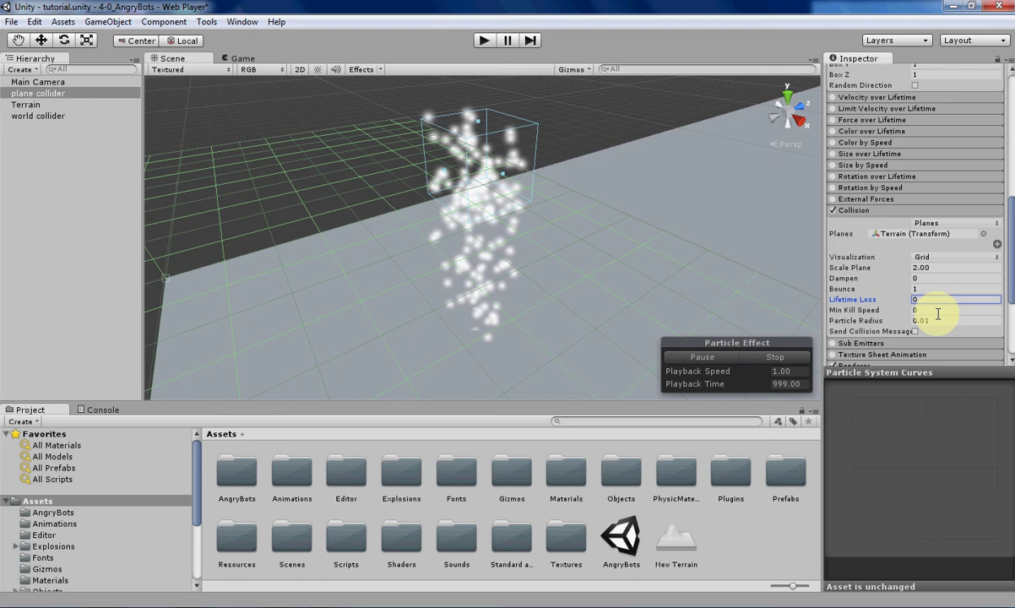
# Keep Lifetime Loss at 0 and set collision Bounce to 0.8.
pyautogui.click(937, 312)
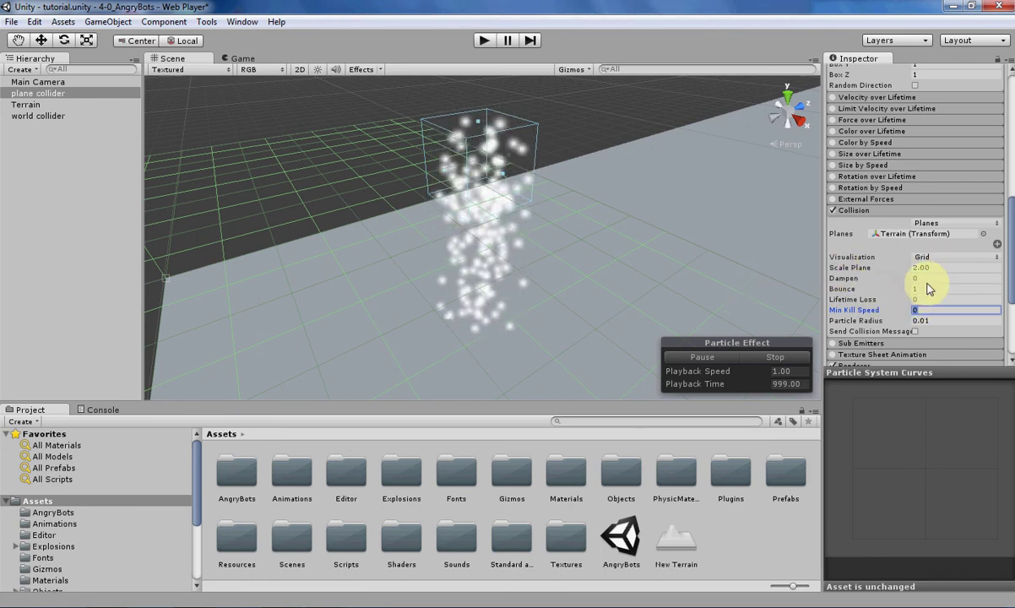
pyautogui.click(921, 289)
pyautogui.write('.5')
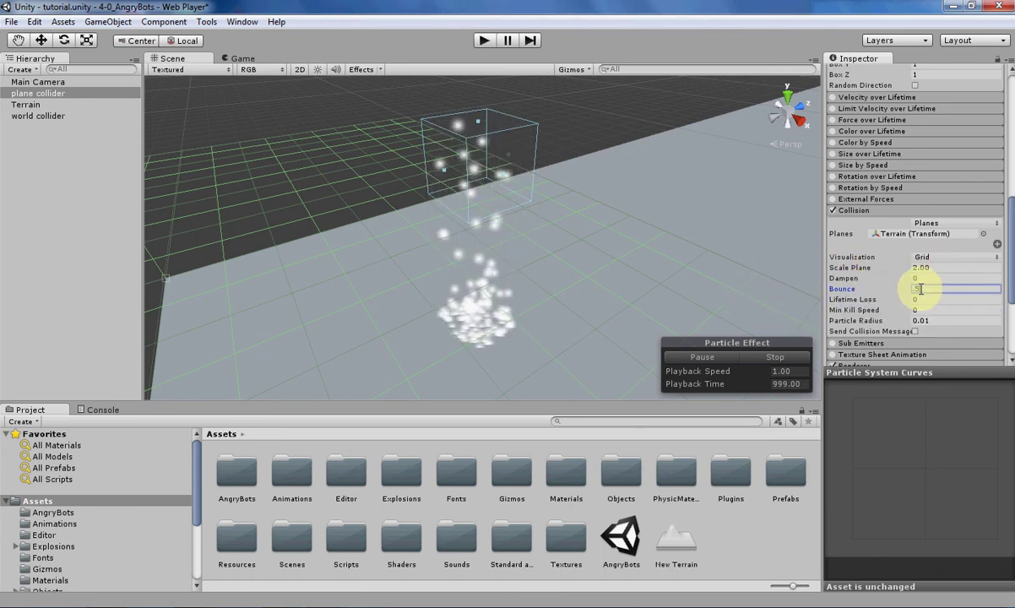
pyautogui.press('BackSpace')
pyautogui.write('8')
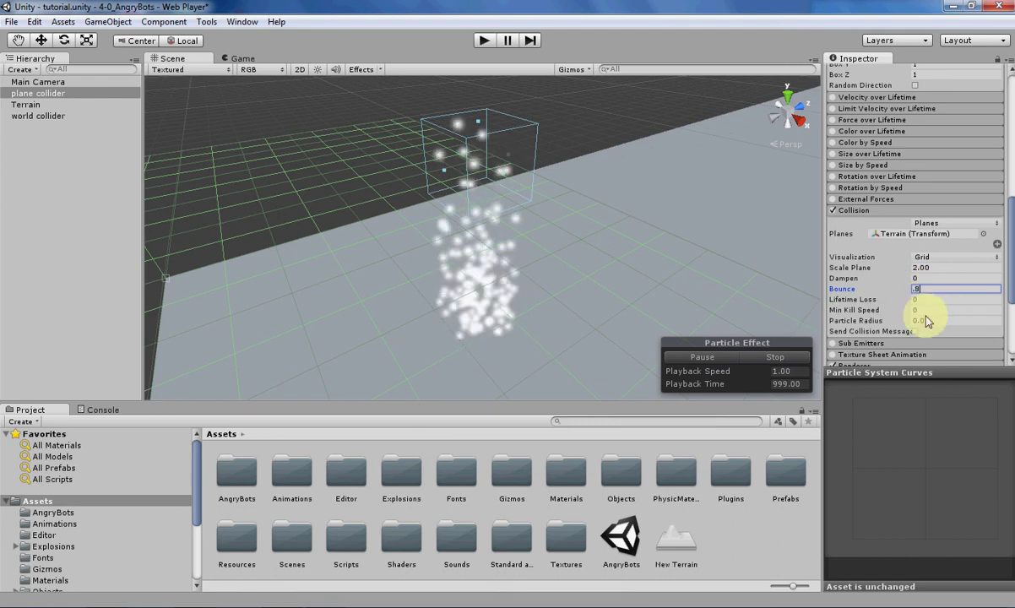
# Try a Min Kill Speed of 2 and orbit the scene to watch particles bounce.
pyautogui.click(924, 310)
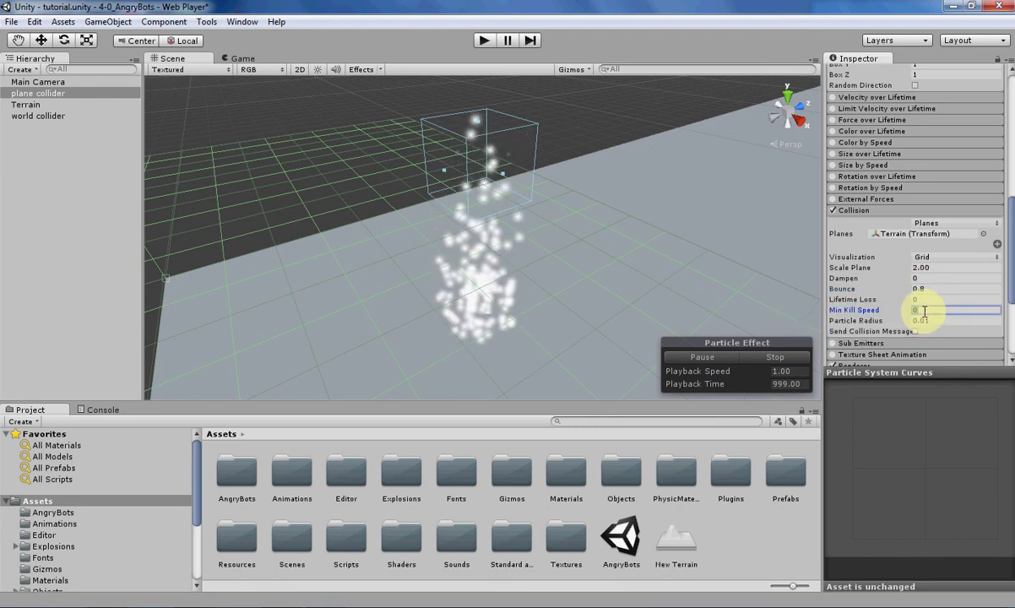
pyautogui.write('2')
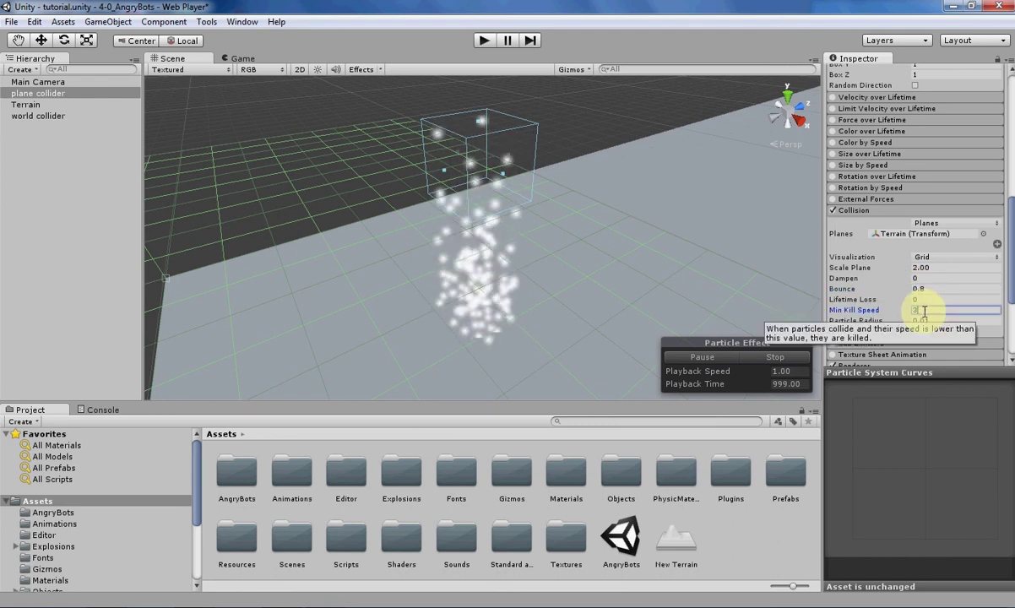
pyautogui.keyDown('alt'); pyautogui.moveTo(618, 290); pyautogui.dragTo(584, 288); pyautogui.keyUp('alt')
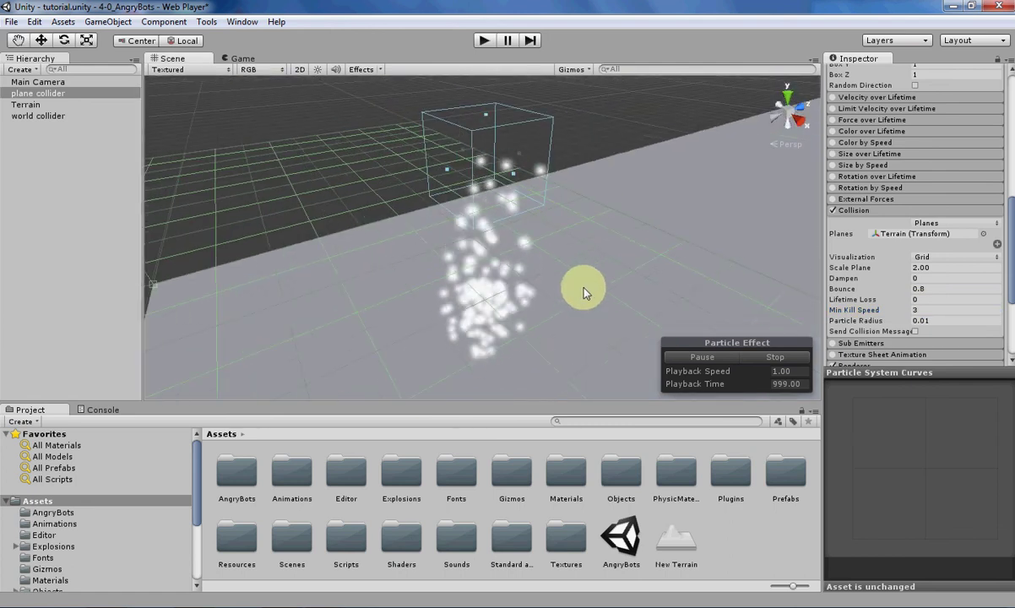
pyautogui.moveTo(585, 291); pyautogui.dragTo(518, 276, button='middle')
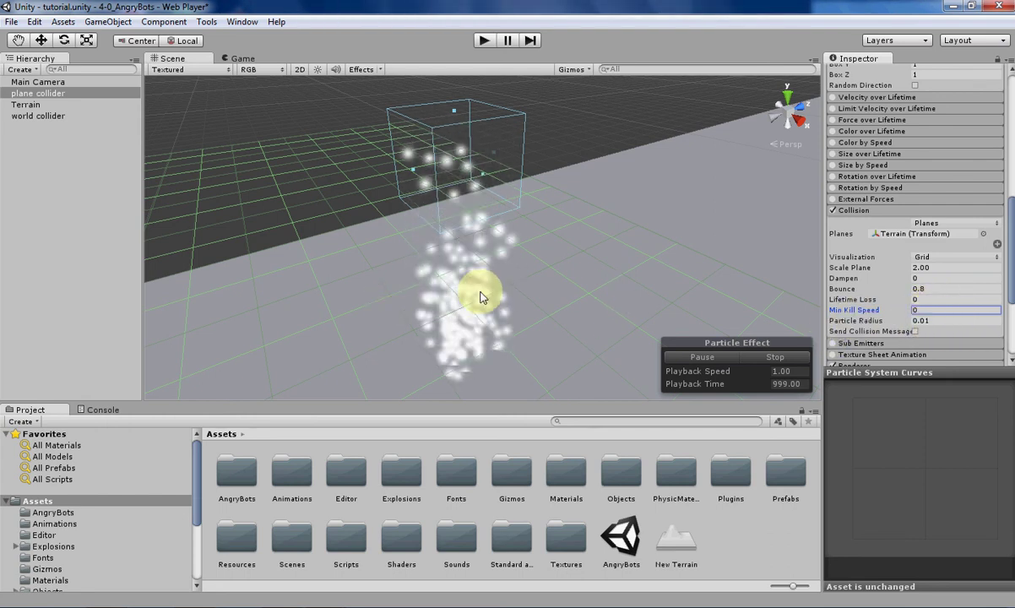
pyautogui.scroll(-3, 478, 294)
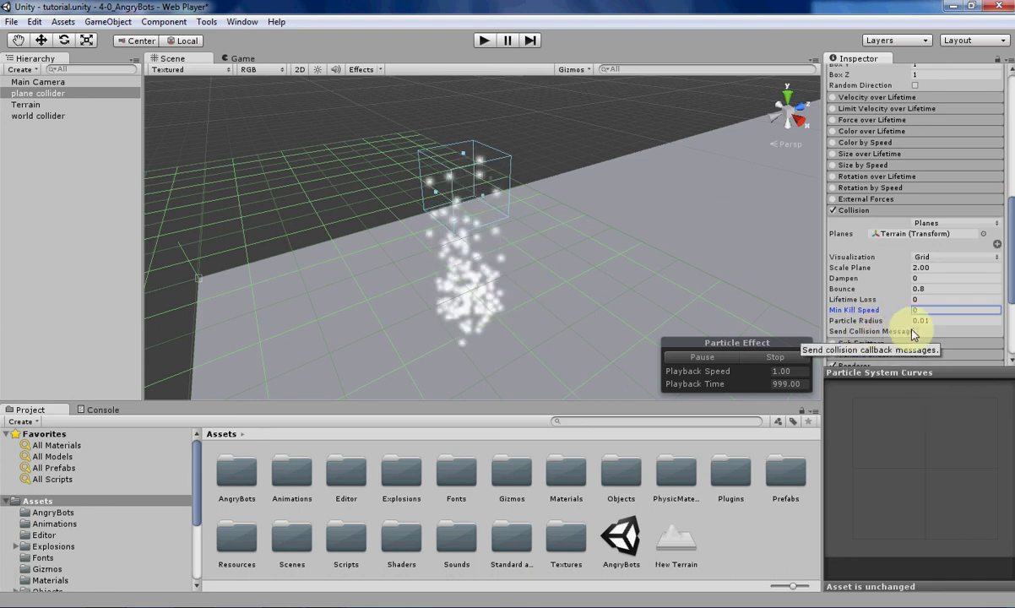
pyautogui.keyDown('alt'); pyautogui.moveTo(596, 288); pyautogui.dragTo(627, 311); pyautogui.keyUp('alt')
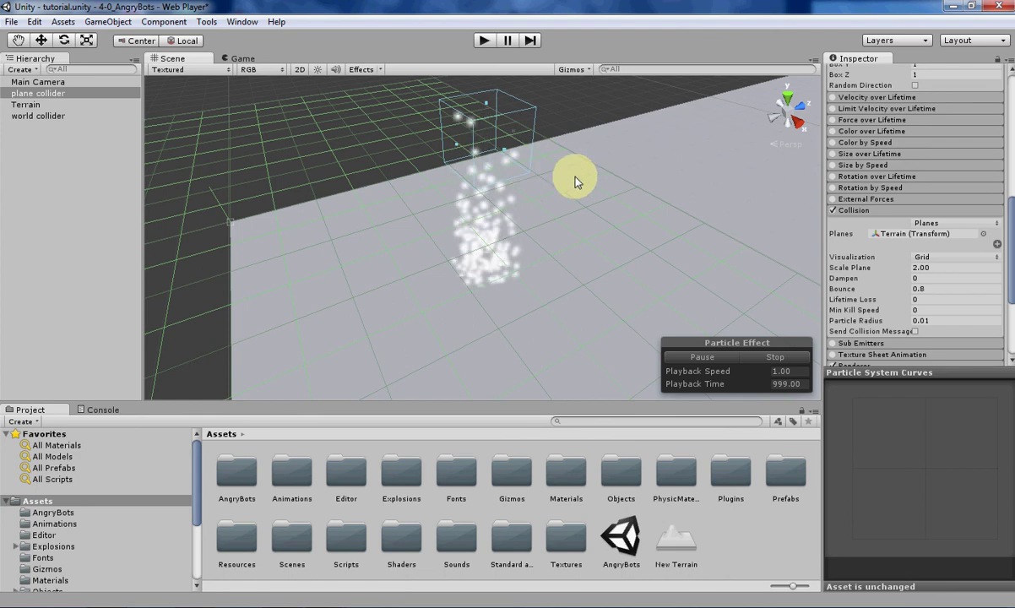
# Orbit around the plane collider emitter, checking the collision mode options without changing them.
pyautogui.keyDown('alt'); pyautogui.moveTo(580, 177); pyautogui.dragTo(572, 207); pyautogui.keyUp('alt')
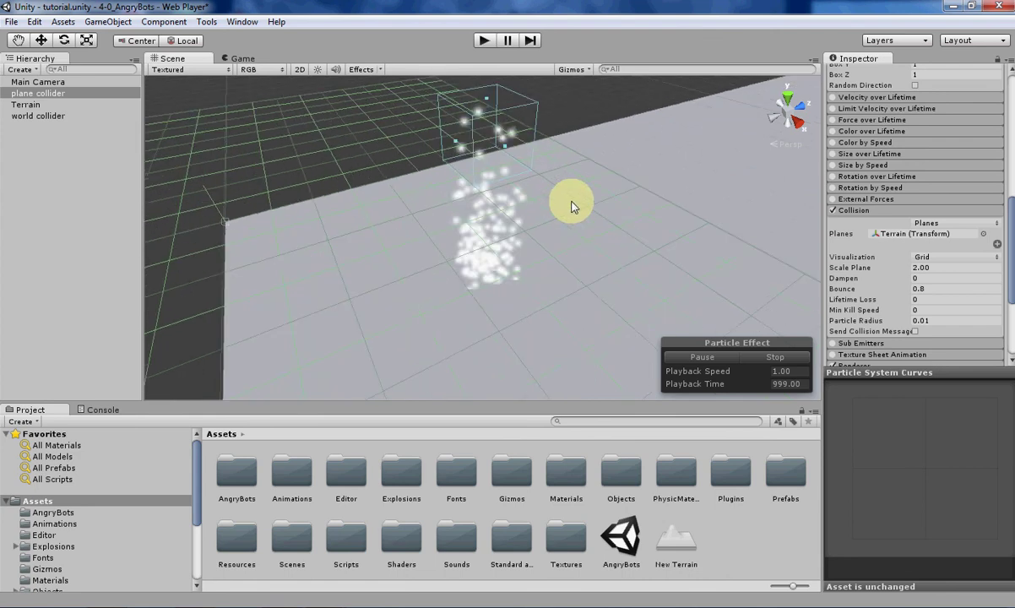
pyautogui.click(932, 225)
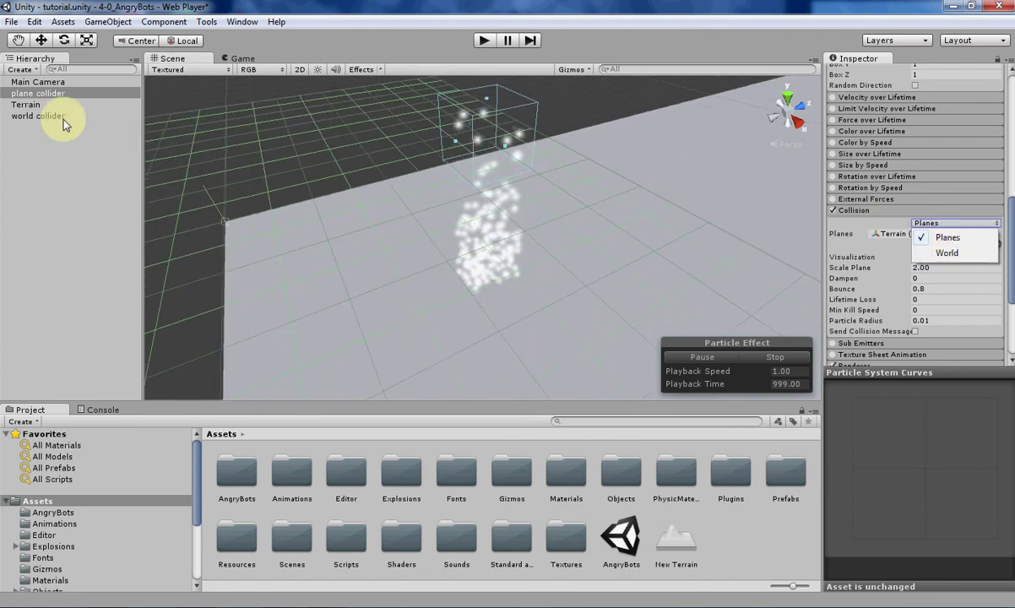
pyautogui.keyDown('alt'); pyautogui.moveTo(618, 243); pyautogui.dragTo(612, 203); pyautogui.keyUp('alt')
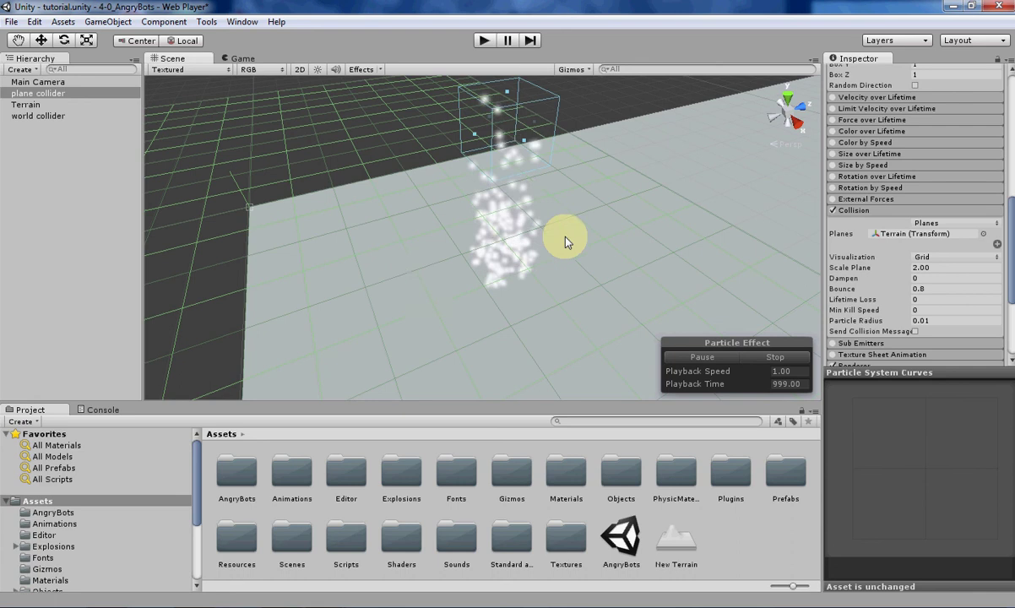
pyautogui.keyDown('alt'); pyautogui.moveTo(493, 313); pyautogui.dragTo(525, 242); pyautogui.keyUp('alt')
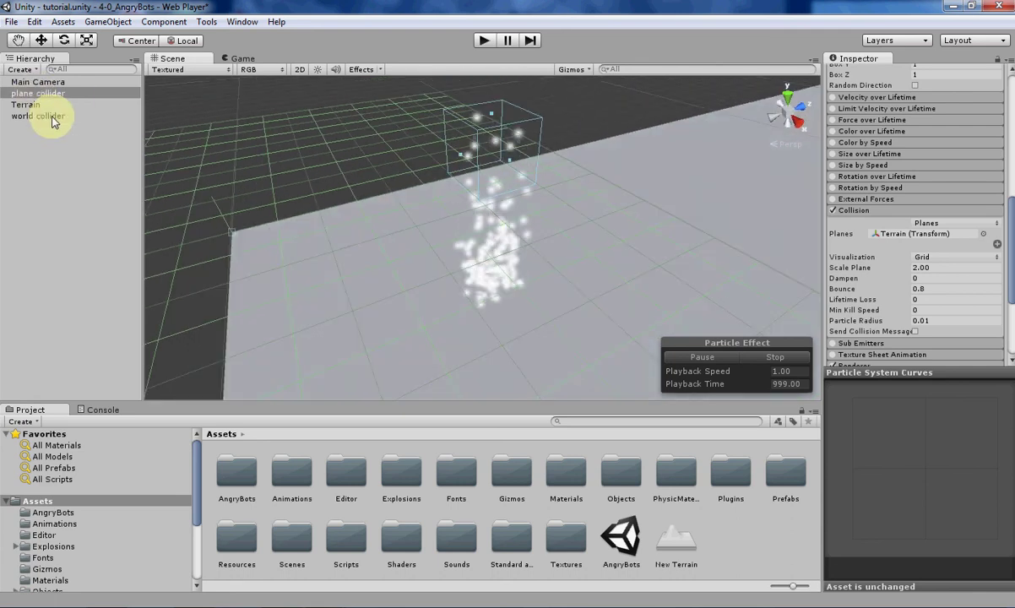
# Frame the world collider and orbit until its particle stream over the terrain hills is visible.
pyautogui.click(49, 118)
pyautogui.doubleClick(49, 118)
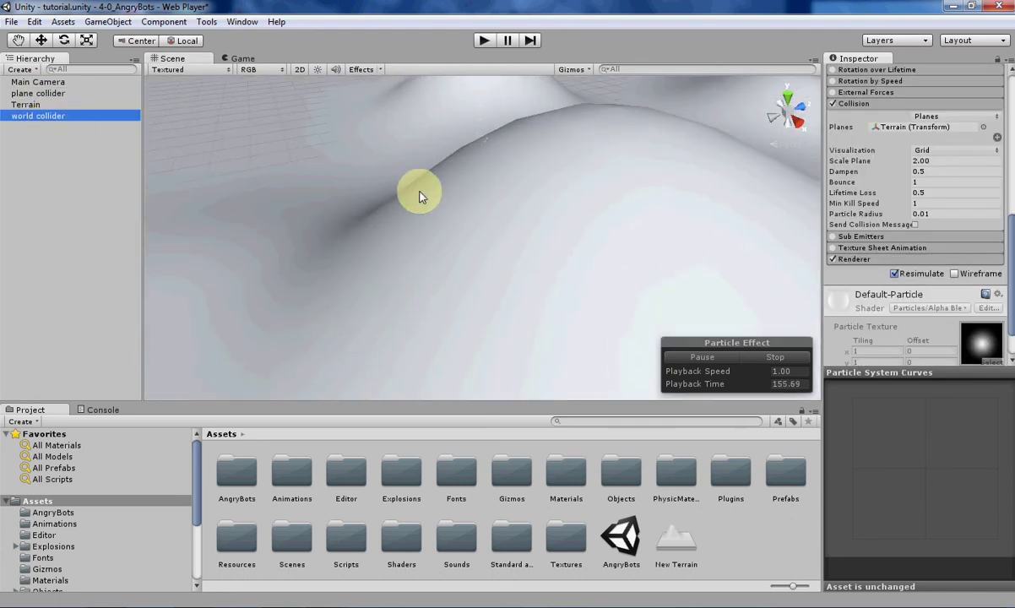
pyautogui.moveTo(415, 190); pyautogui.dragTo(426, 315, button='middle')
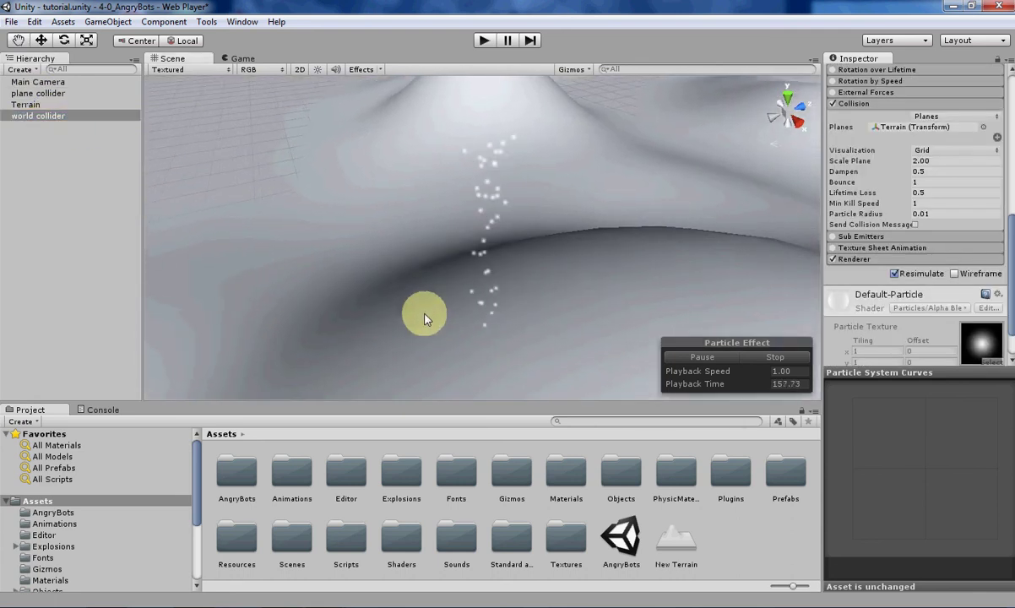
pyautogui.moveTo(567, 310)
pyautogui.keyDown('alt'); pyautogui.mouseDown()
pyautogui.moveTo(525, 312)
pyautogui.moveTo(568, 310)
pyautogui.mouseUp(); pyautogui.keyUp('alt')
pyautogui.keyDown('alt'); pyautogui.moveTo(500, 302); pyautogui.dragTo(554, 301); pyautogui.keyUp('alt')
pyautogui.keyDown('alt'); pyautogui.moveTo(543, 261); pyautogui.dragTo(470, 263); pyautogui.keyUp('alt')
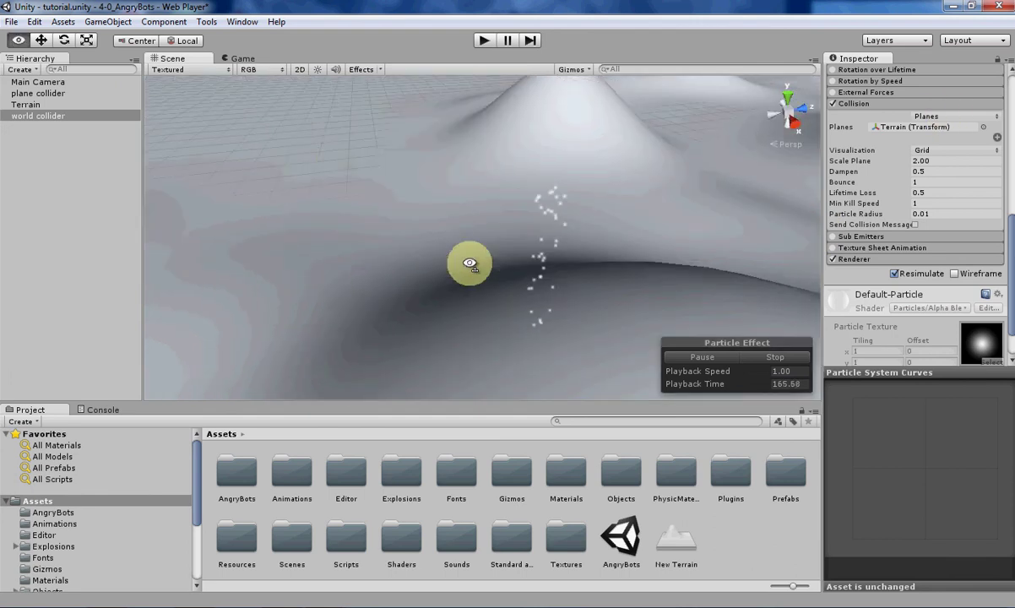
pyautogui.keyDown('alt'); pyautogui.moveTo(510, 318); pyautogui.dragTo(458, 203); pyautogui.keyUp('alt')
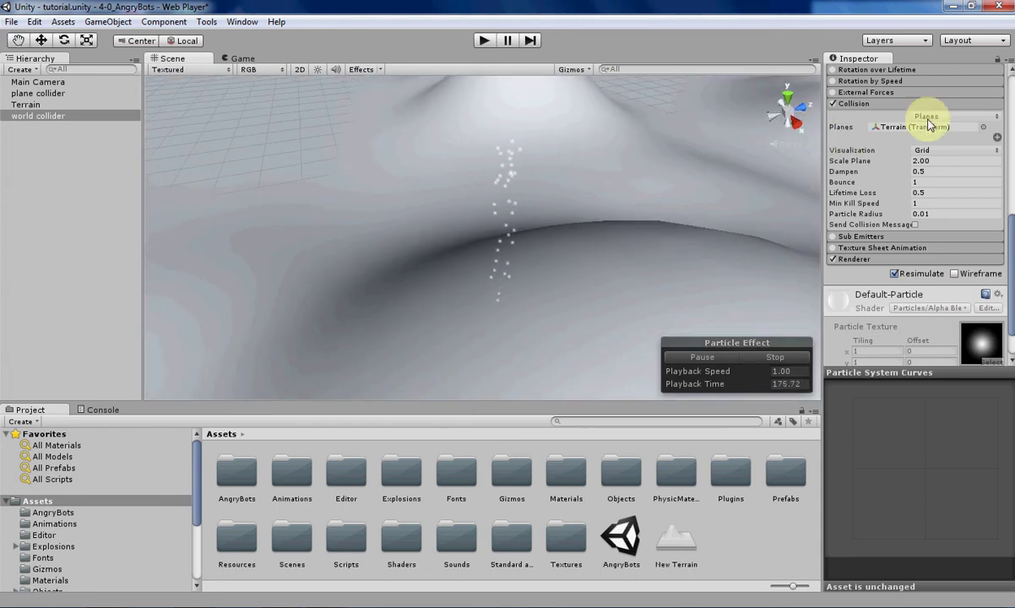
# Switch the world collider's collision type from Planes to World and watch particles roll down the hills.
pyautogui.click(947, 145)
pyautogui.moveTo(615, 280)
pyautogui.keyDown('alt'); pyautogui.mouseDown()
pyautogui.moveTo(614, 257)
pyautogui.moveTo(578, 257)
pyautogui.moveTo(561, 295)
pyautogui.moveTo(587, 301)
pyautogui.moveTo(616, 289)
pyautogui.mouseUp(); pyautogui.keyUp('alt')
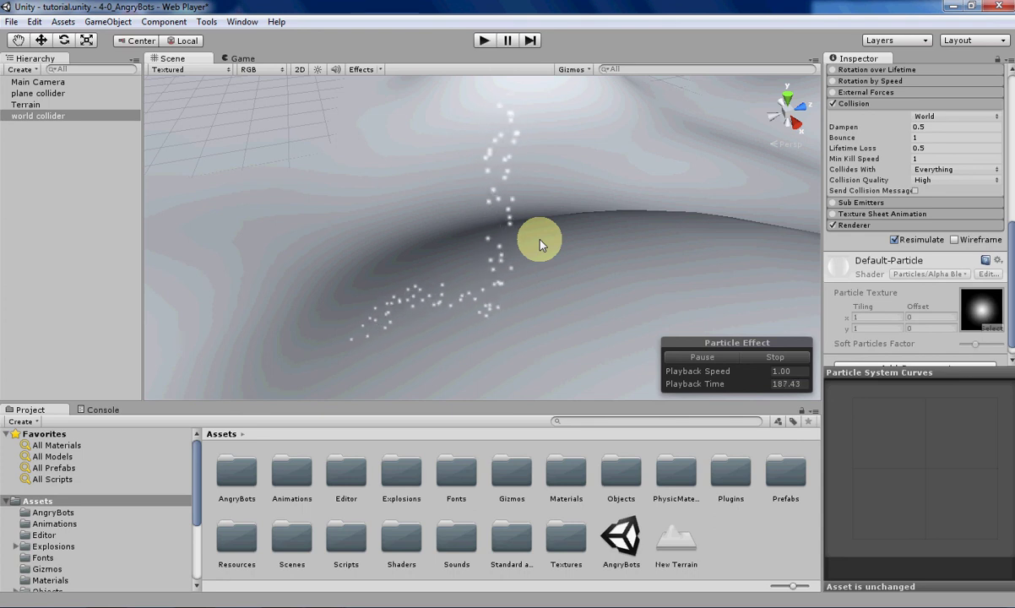
pyautogui.moveTo(519, 245)
pyautogui.keyDown('alt'); pyautogui.mouseDown()
pyautogui.moveTo(472, 268)
pyautogui.moveTo(468, 284)
pyautogui.mouseUp(); pyautogui.keyUp('alt')
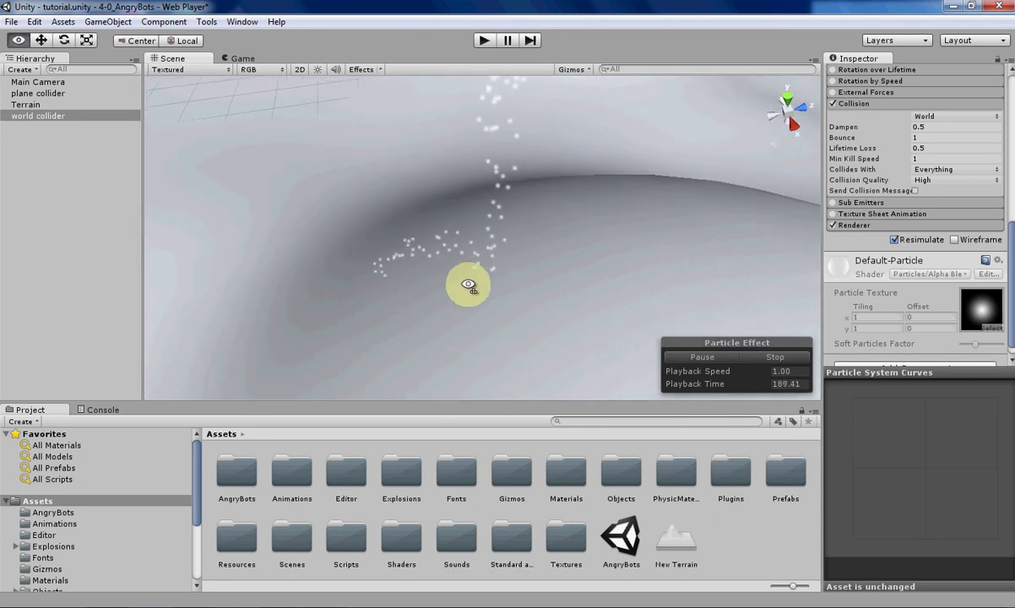
pyautogui.keyDown('alt'); pyautogui.moveTo(544, 271); pyautogui.dragTo(601, 185); pyautogui.keyUp('alt')
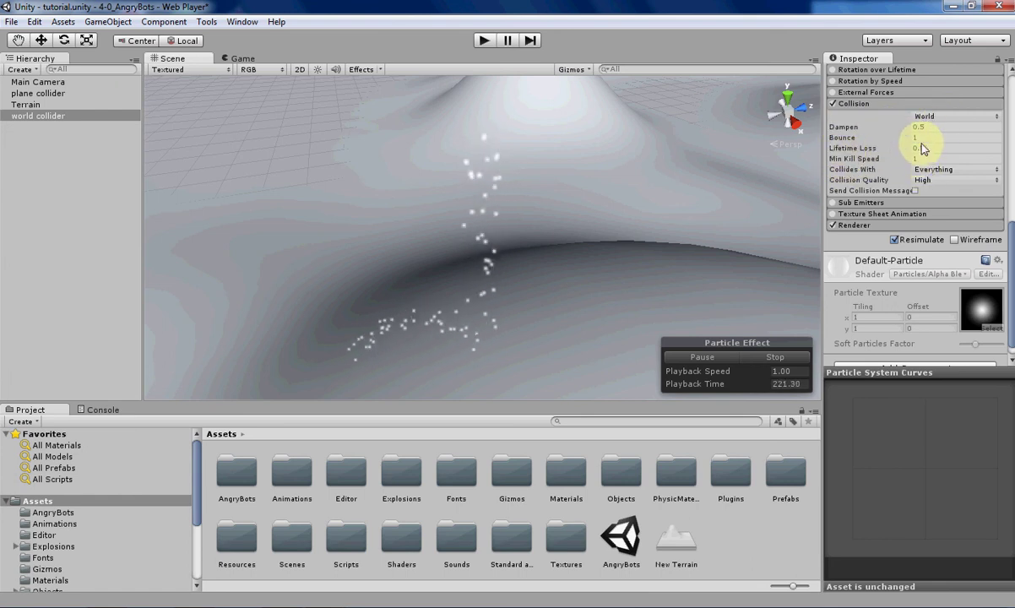
pyautogui.keyDown('alt'); pyautogui.moveTo(697, 233); pyautogui.dragTo(649, 259); pyautogui.keyUp('alt')
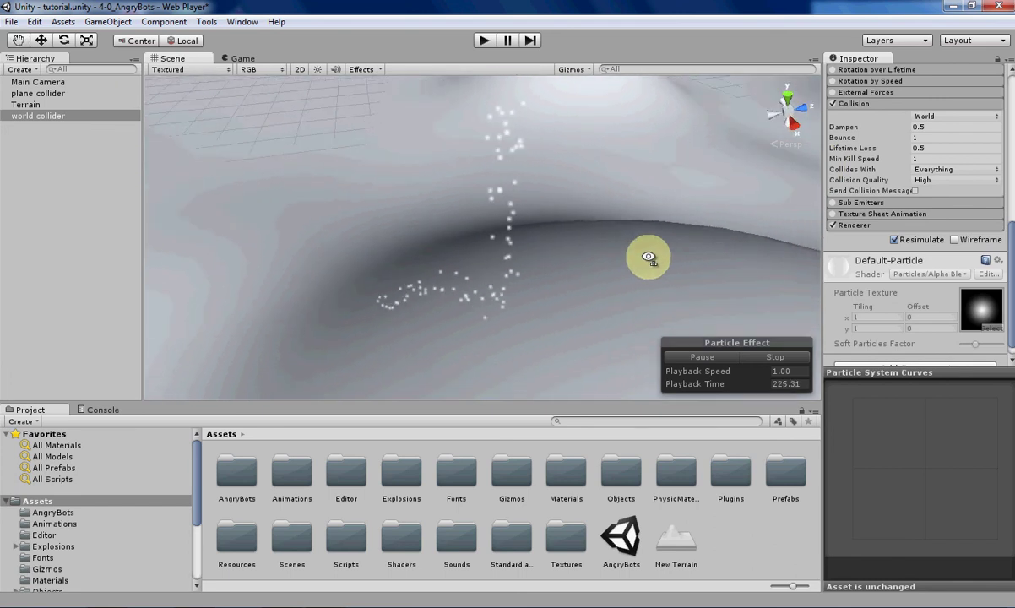
pyautogui.click(879, 202)
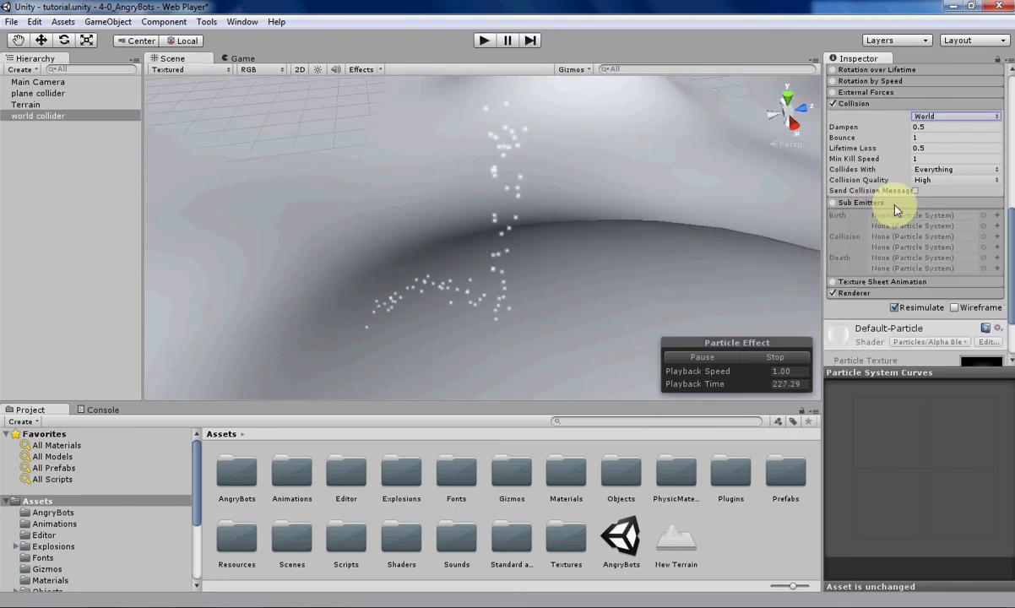
pyautogui.click(894, 206)
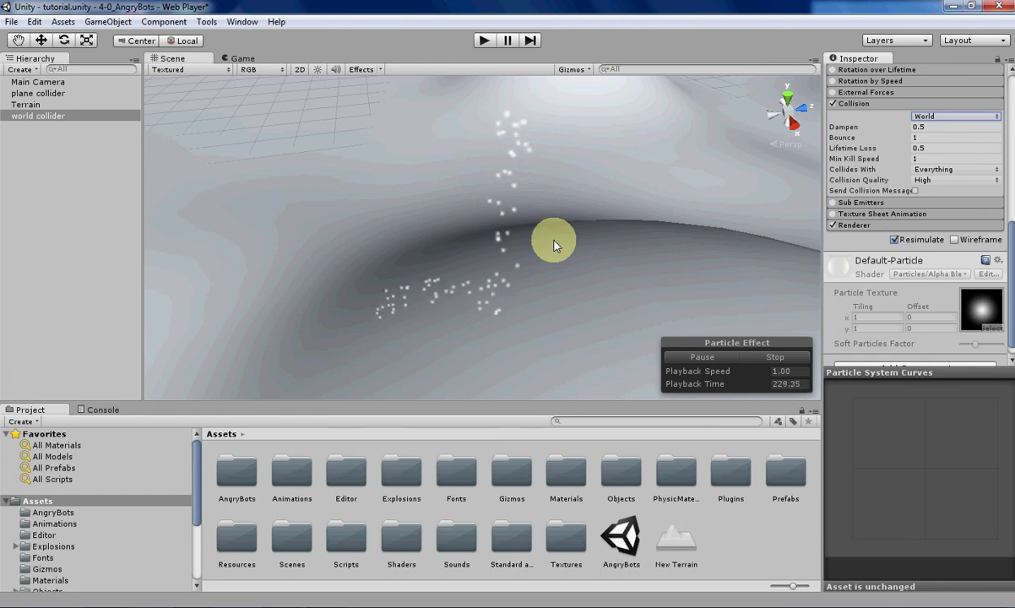